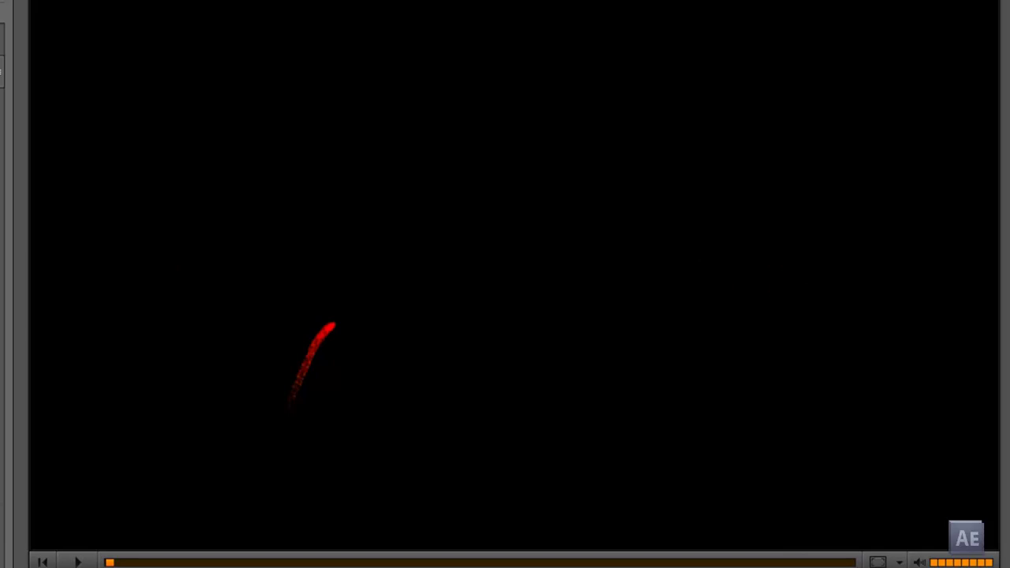
left_click(806, 562)
left_click_drag(800, 564, 823, 563)
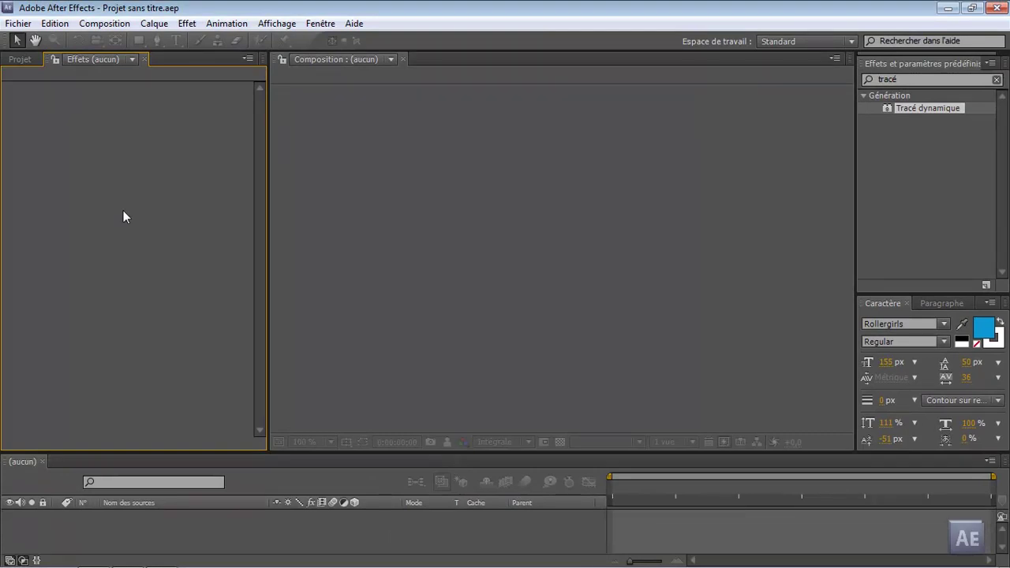
Create a new 1280 x 720 px composition named "tuto" at 35 frames per second, lasting 30 seconds.
key("ctrl+n")
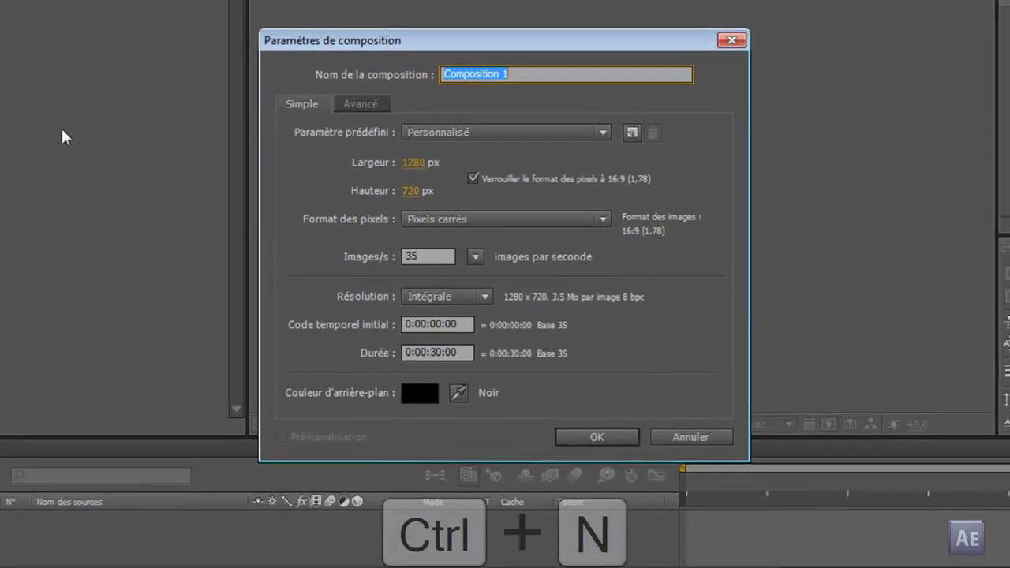
type("tuto")
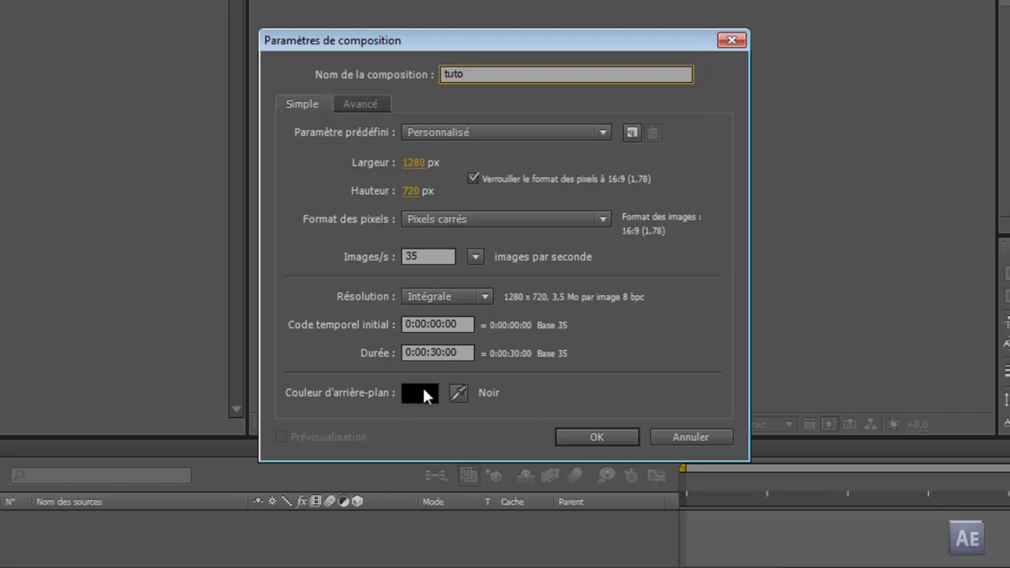
left_click(607, 438)
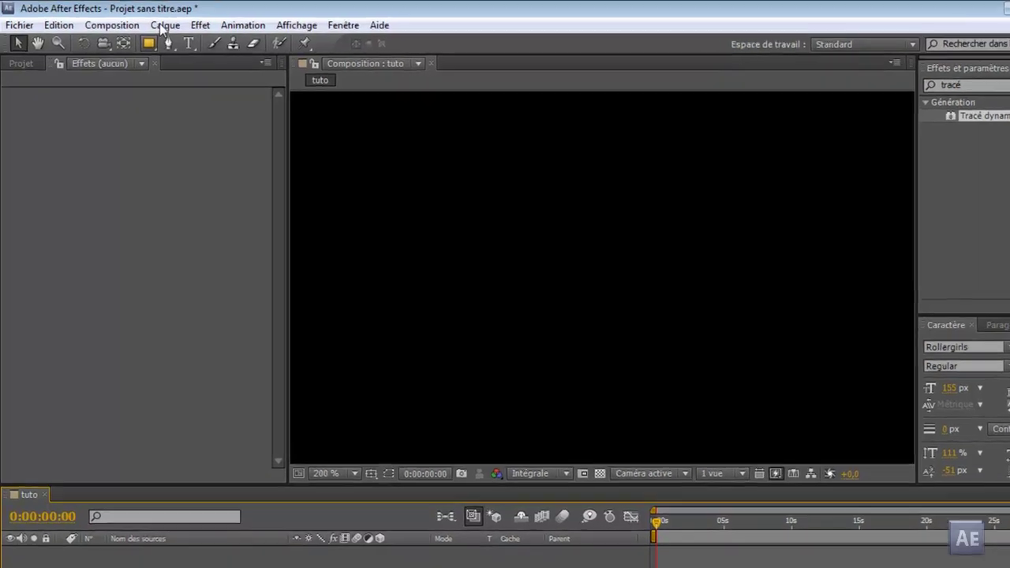
Create a black (000000) solid layer named "BG" at the composition size of 1280 x 720 px.
left_click(154, 23)
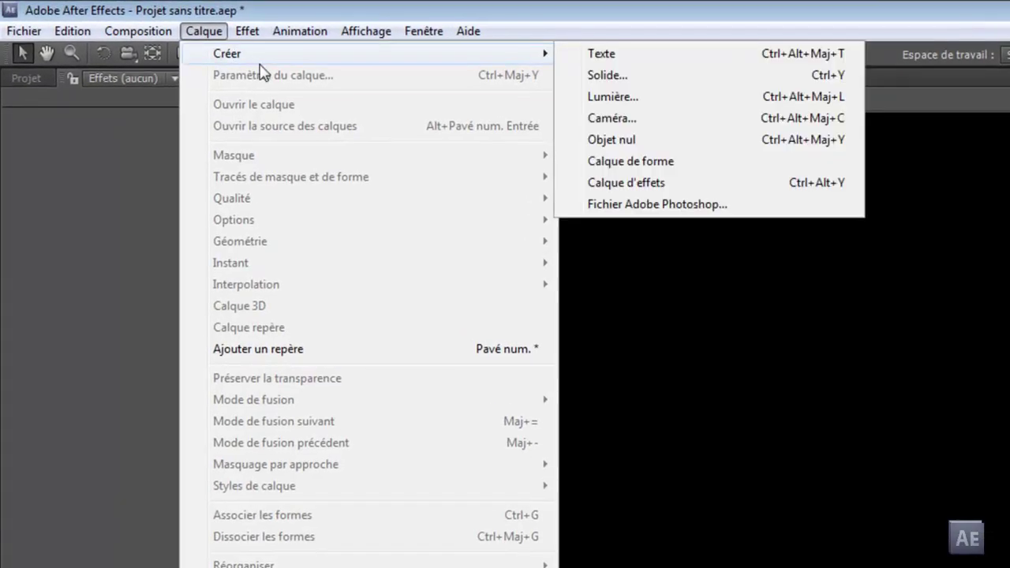
left_click(608, 77)
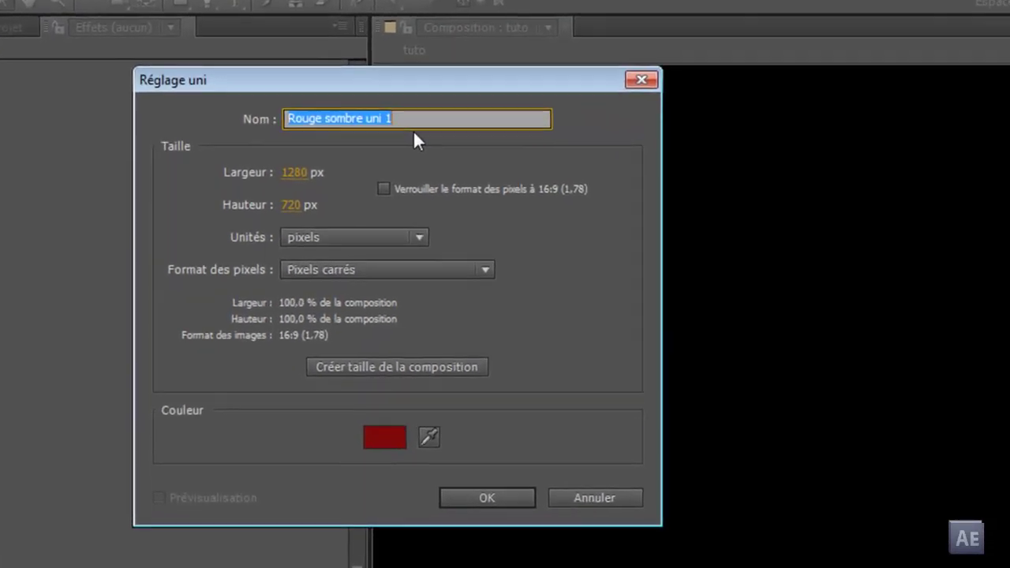
type("BG")
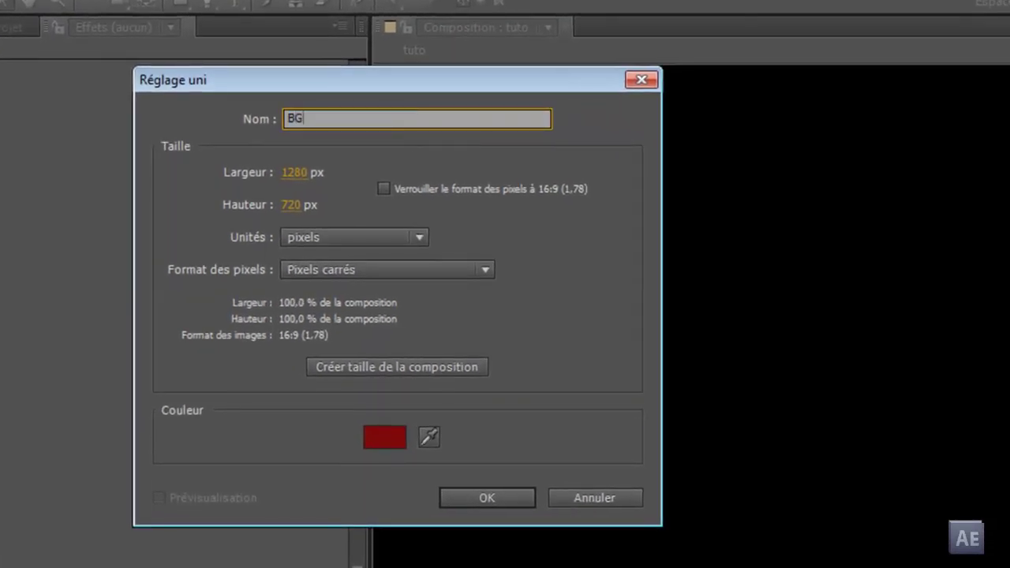
left_click(386, 438)
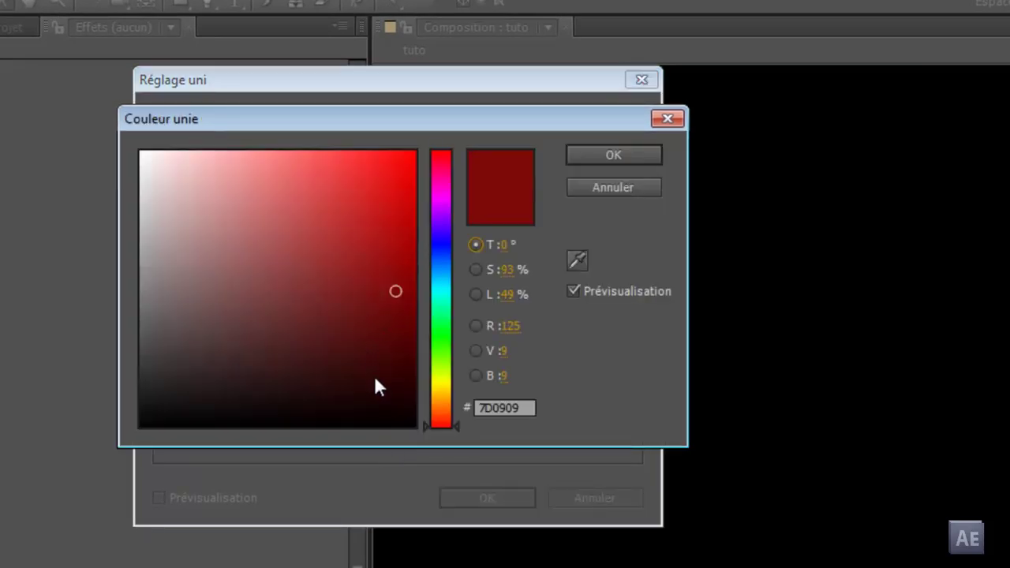
left_click_drag(409, 424, 374, 424)
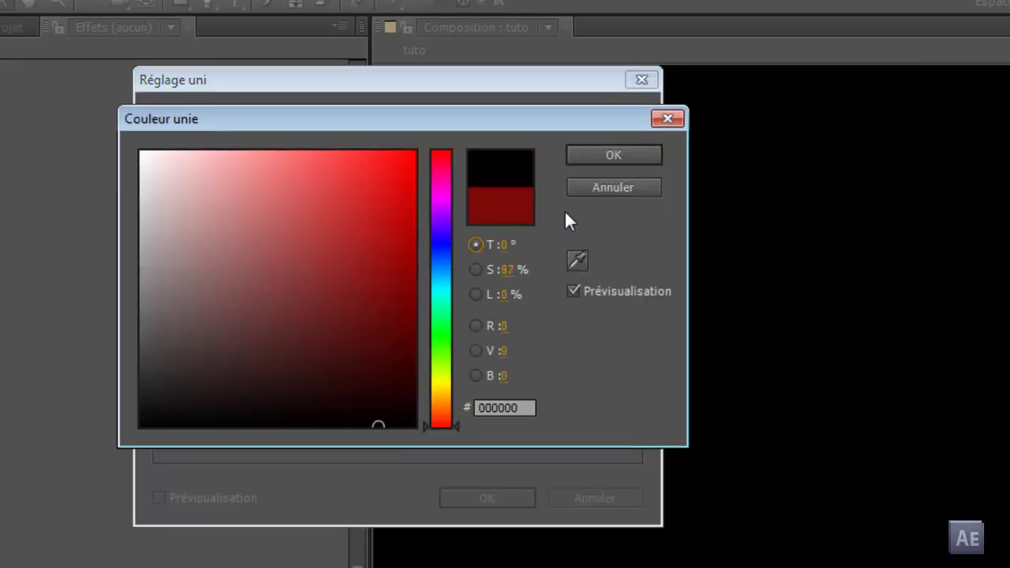
left_click(613, 154)
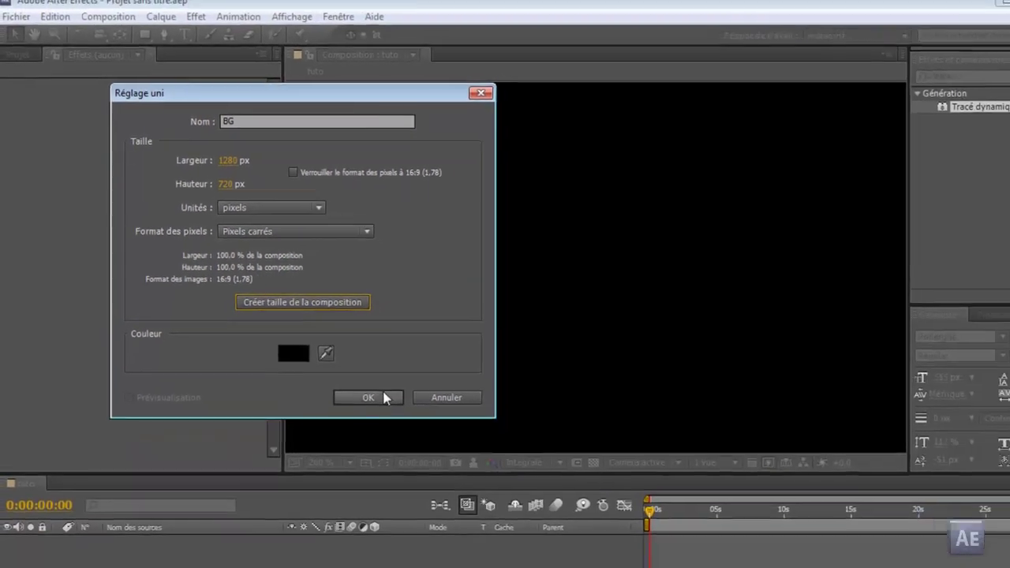
left_click(487, 498)
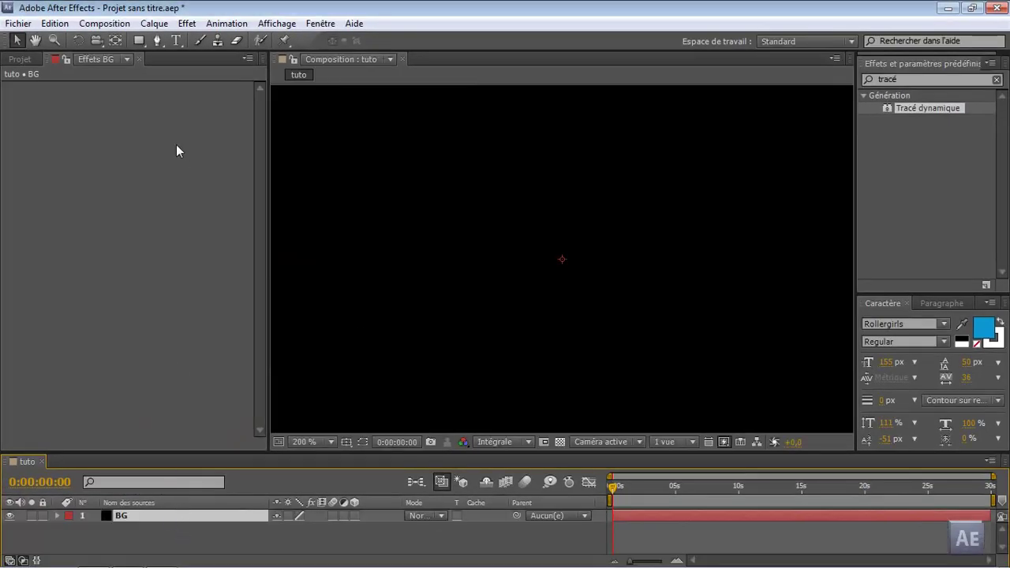
Activate the Text tool and show the title/action safe guides (Titre/Action sécurisés) in the composition view.
left_click(177, 43)
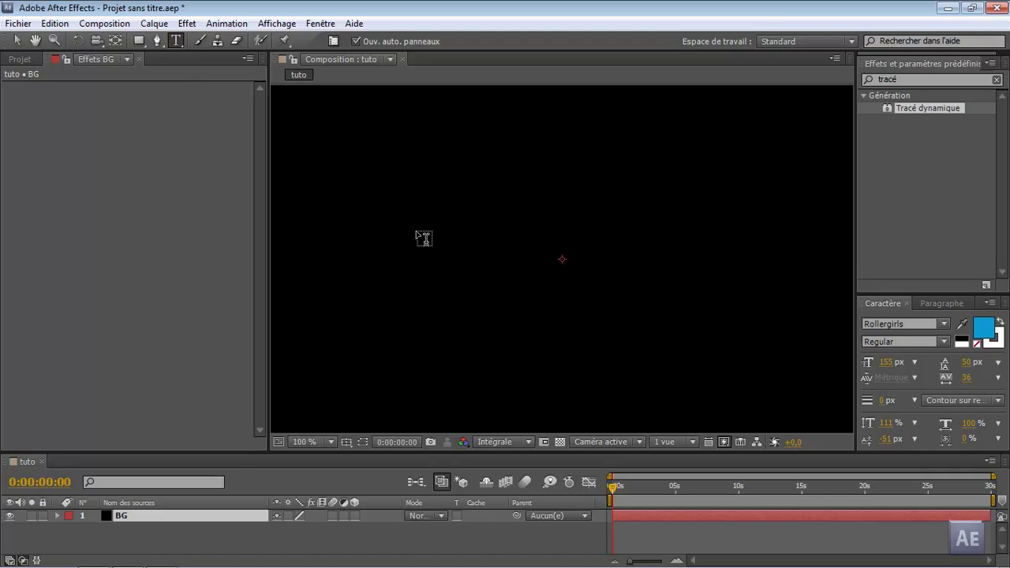
left_click(346, 442)
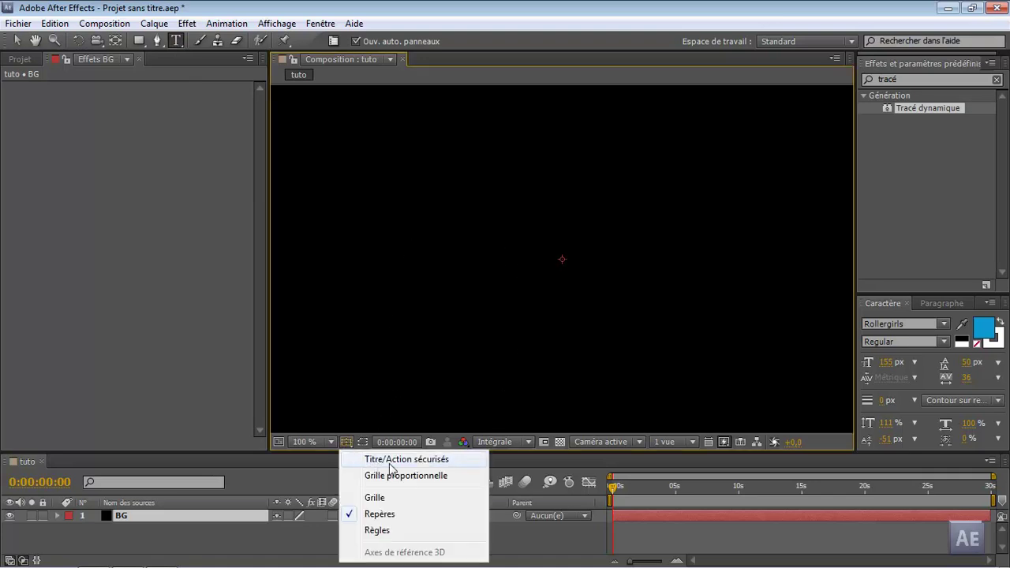
left_click(390, 464)
key("comma")
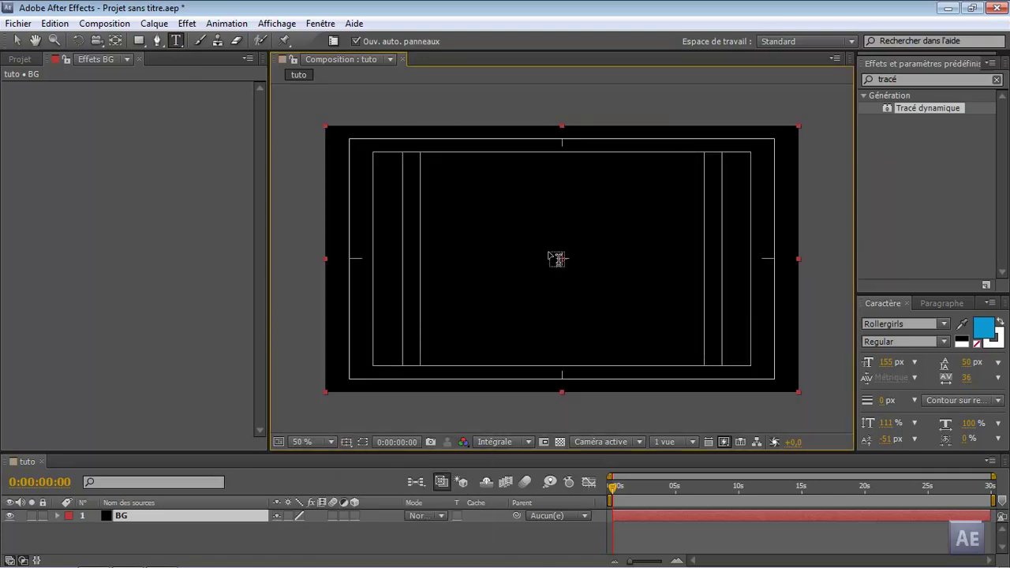
Set the text fill colour to white (FFFFFF) and enter a first name as sample text near the composition's centre.
left_click(983, 327)
left_click_drag(181, 155, 111, 144)
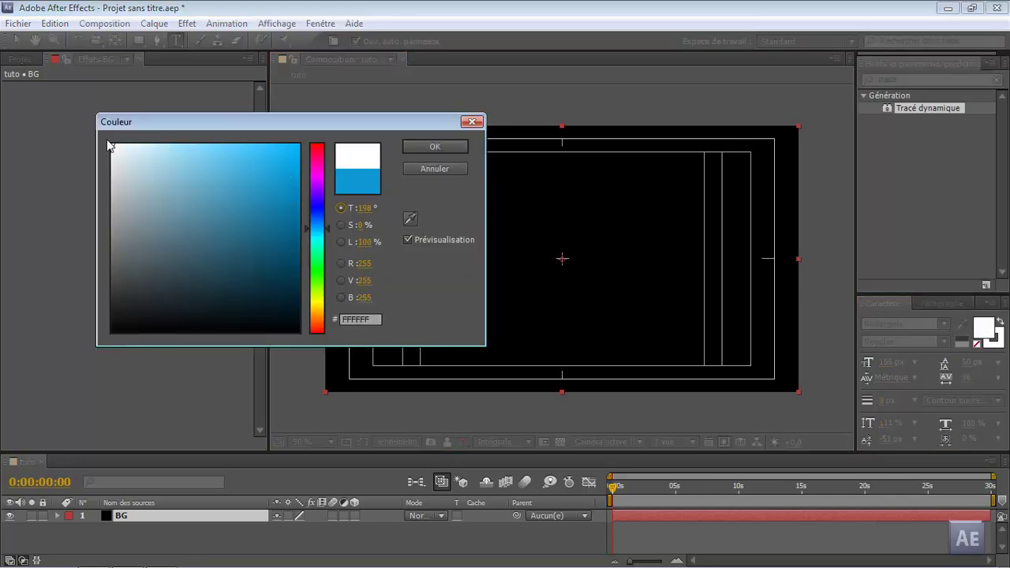
left_click(450, 148)
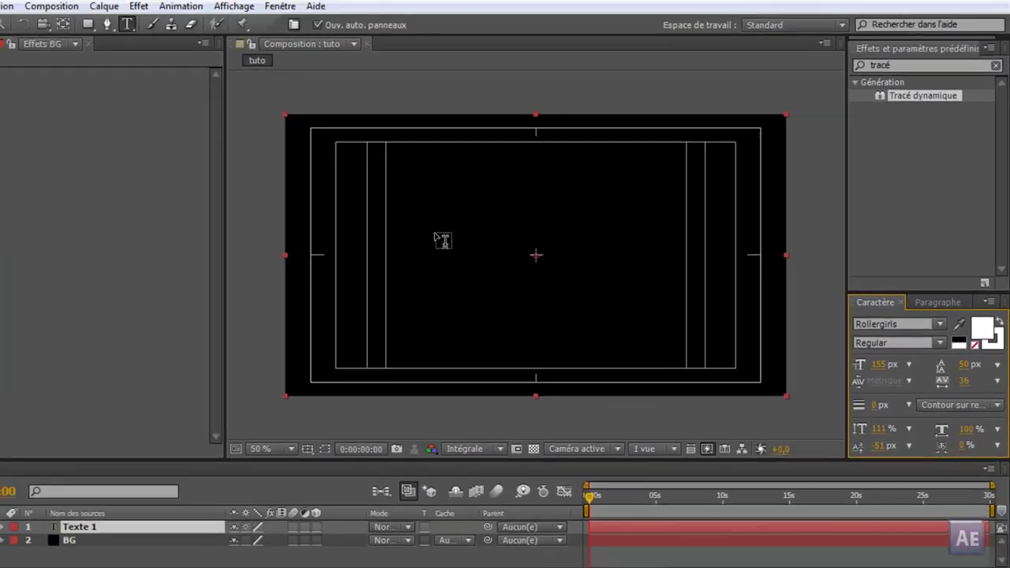
left_click(63, 170)
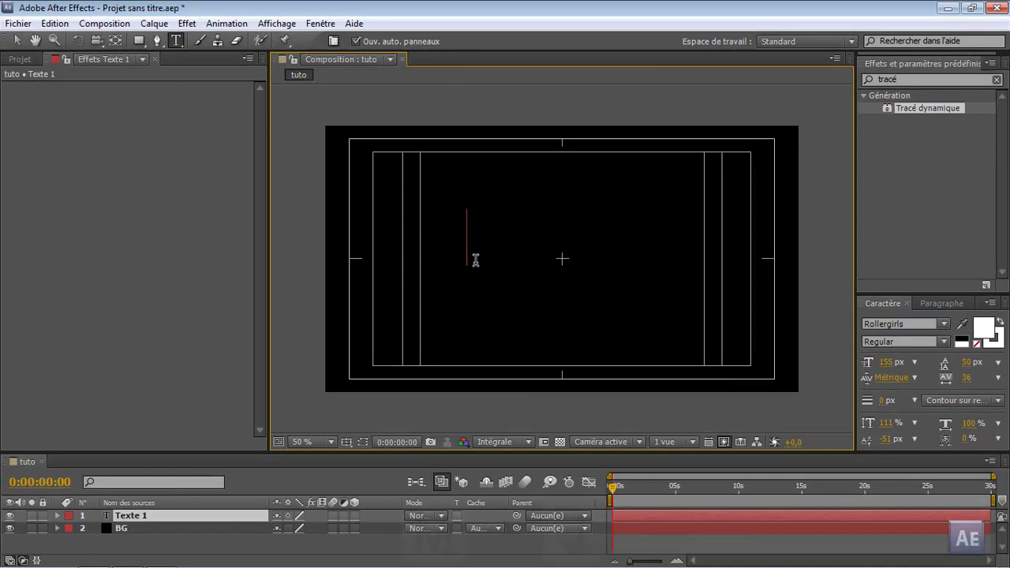
type("James")
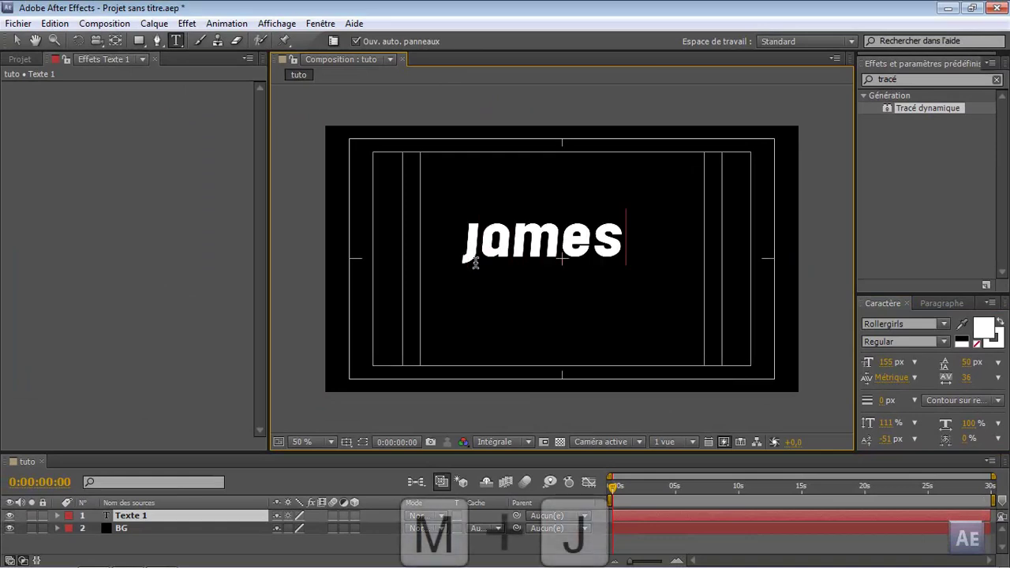
Turn the text into an outline with no fill and a 2 px white stroke, and replace its wording with "TuTo".
left_click(169, 516)
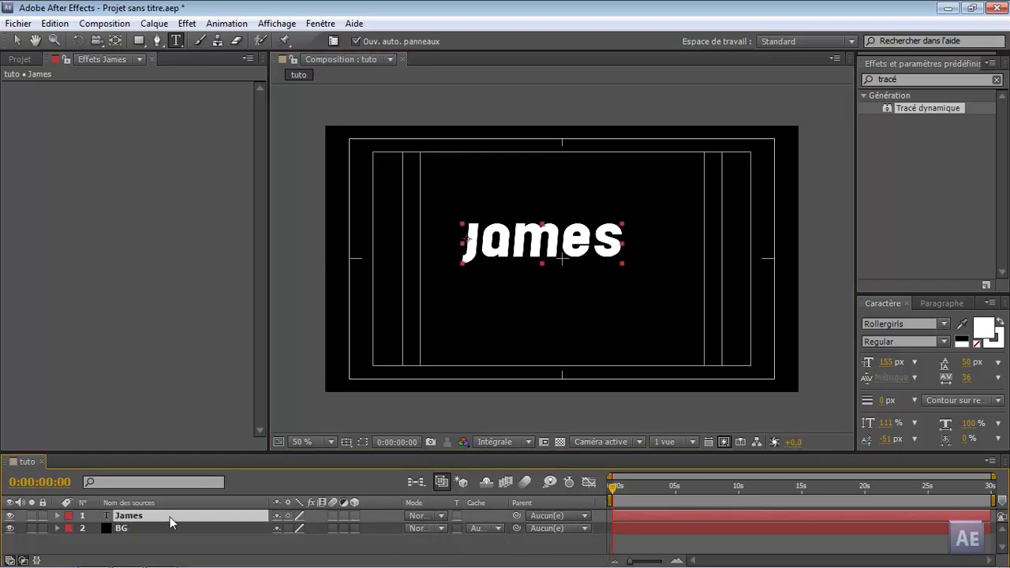
left_click(999, 326)
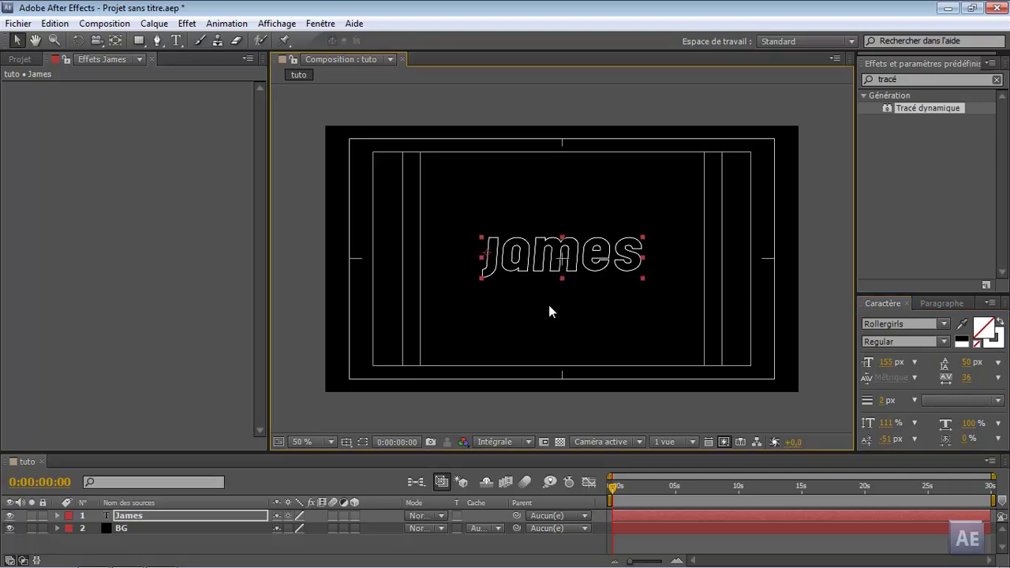
double_click(165, 515)
type("T")
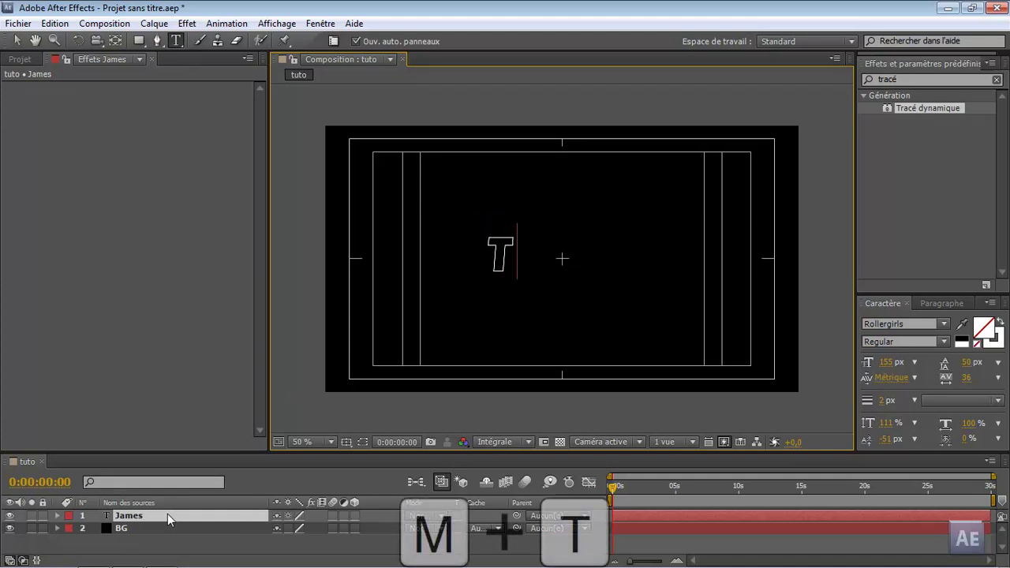
type("UTO")
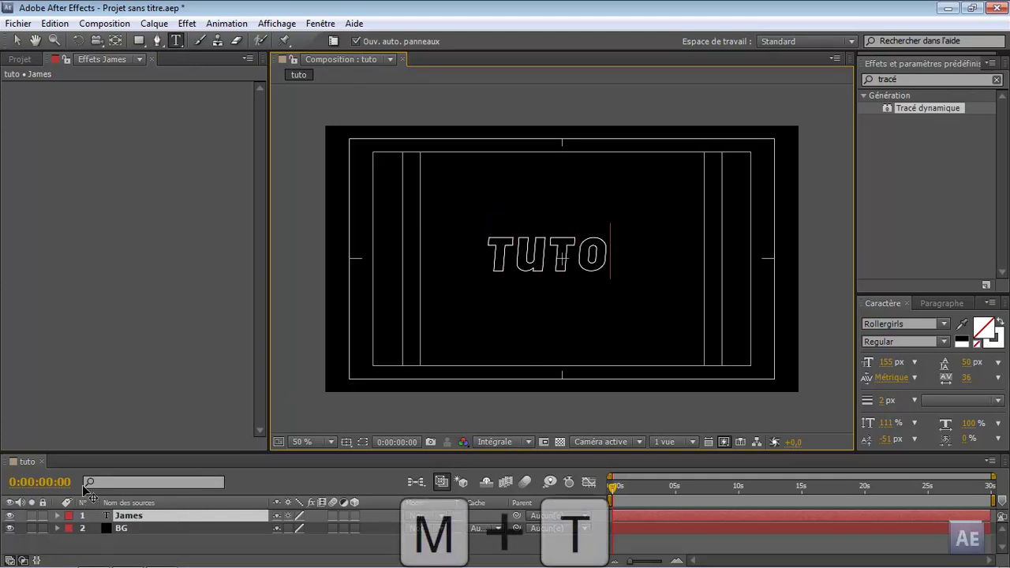
left_click(138, 516)
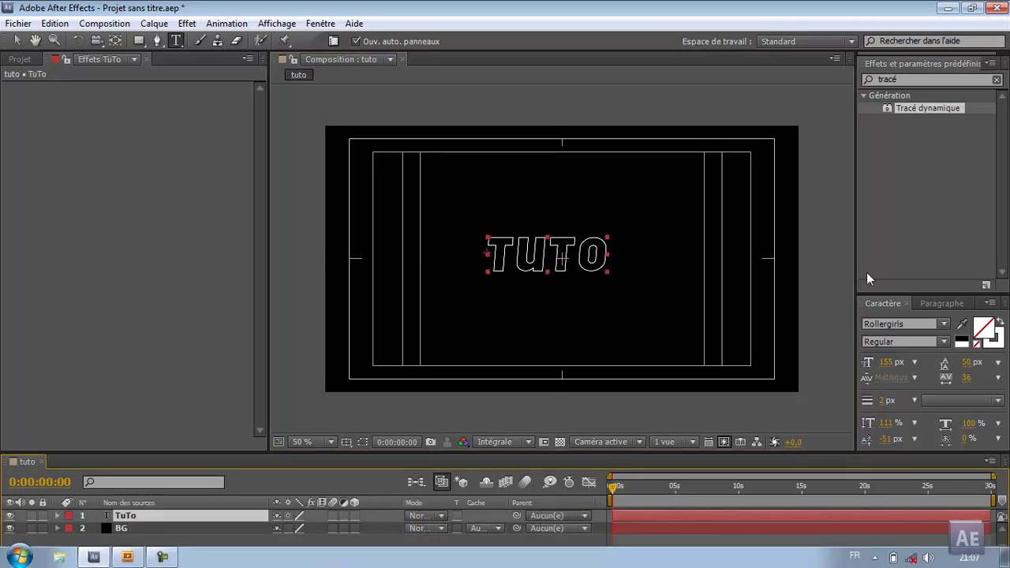
Set the TuTo text's font size to 174 px and its stroke width to 4 px.
left_click(886, 363)
left_click_drag(887, 367, 903, 367)
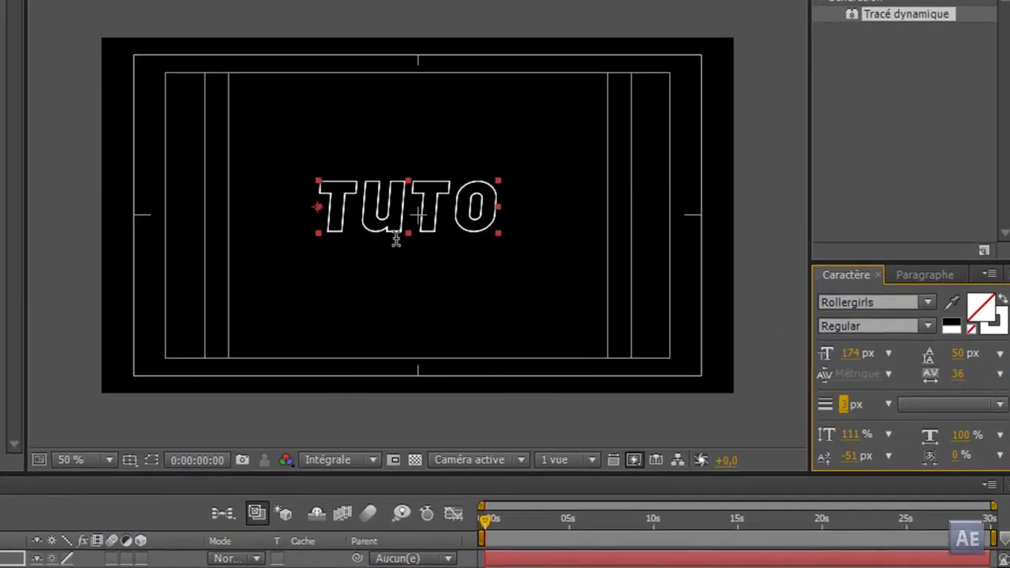
key("period")
key("period")
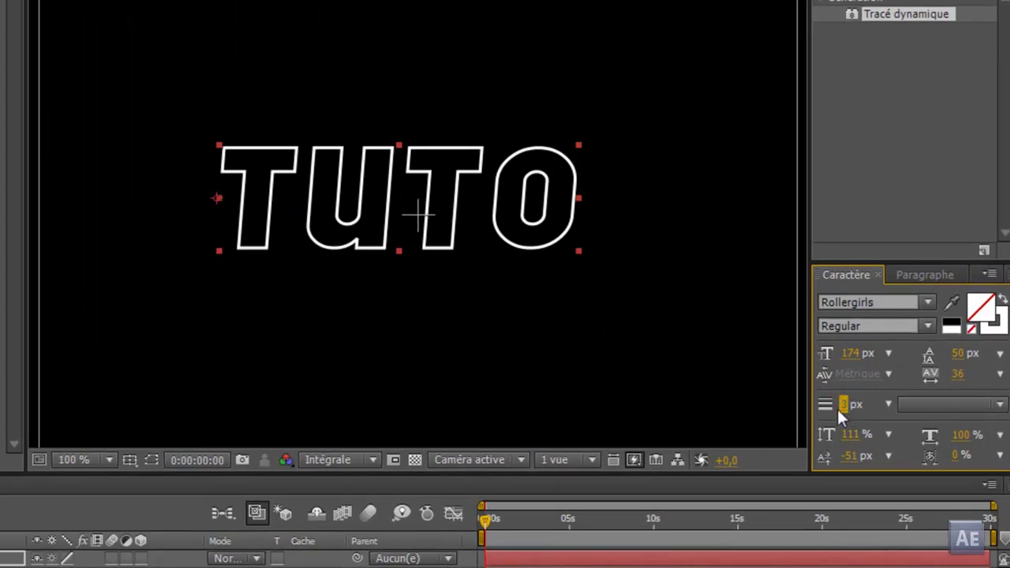
key("Return")
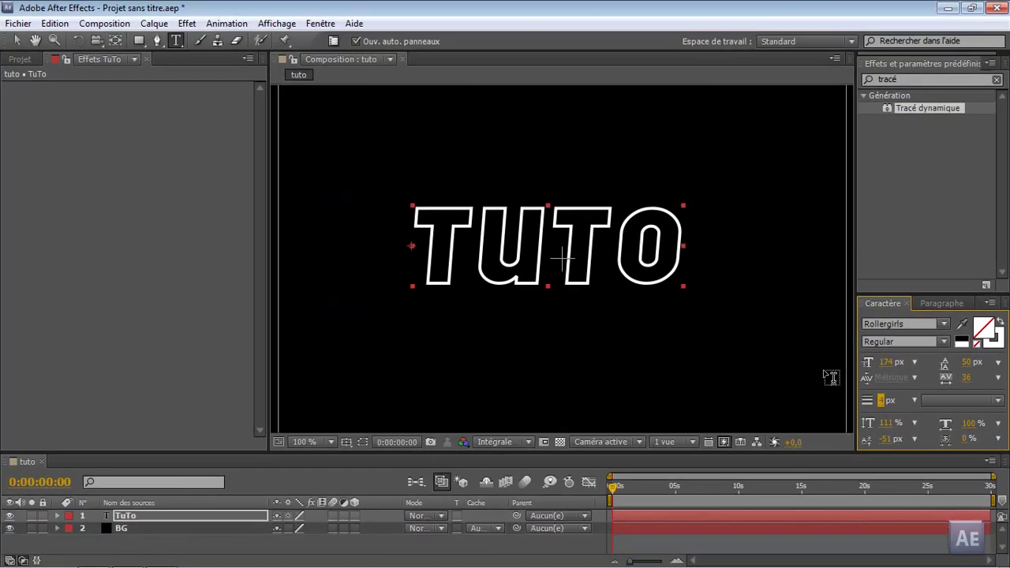
Enlarge the text to 209 px, centred in the composition, and hide the title/action safe guides.
key("comma")
key("comma")
key("F9")
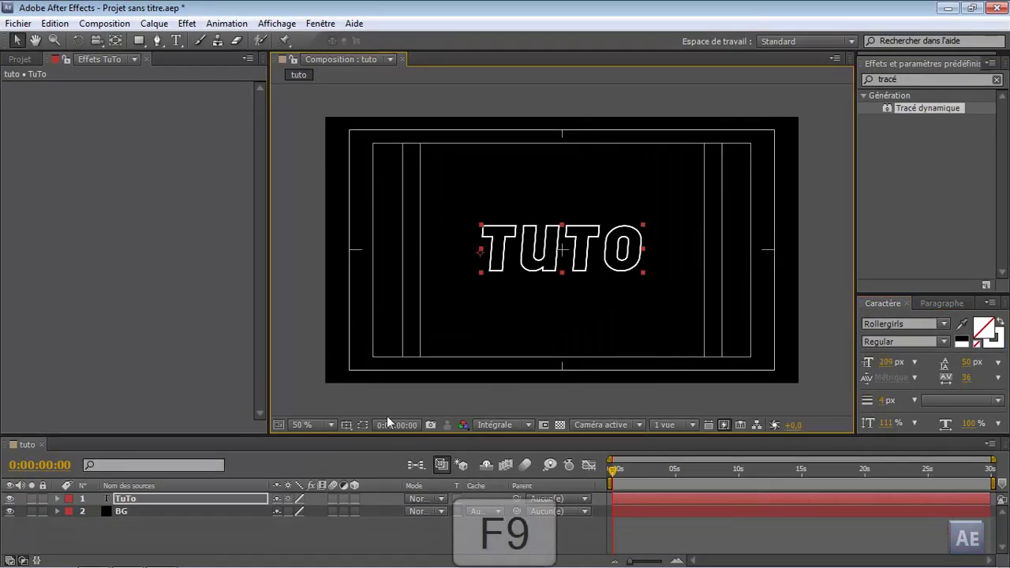
left_click(362, 425)
left_click(364, 443)
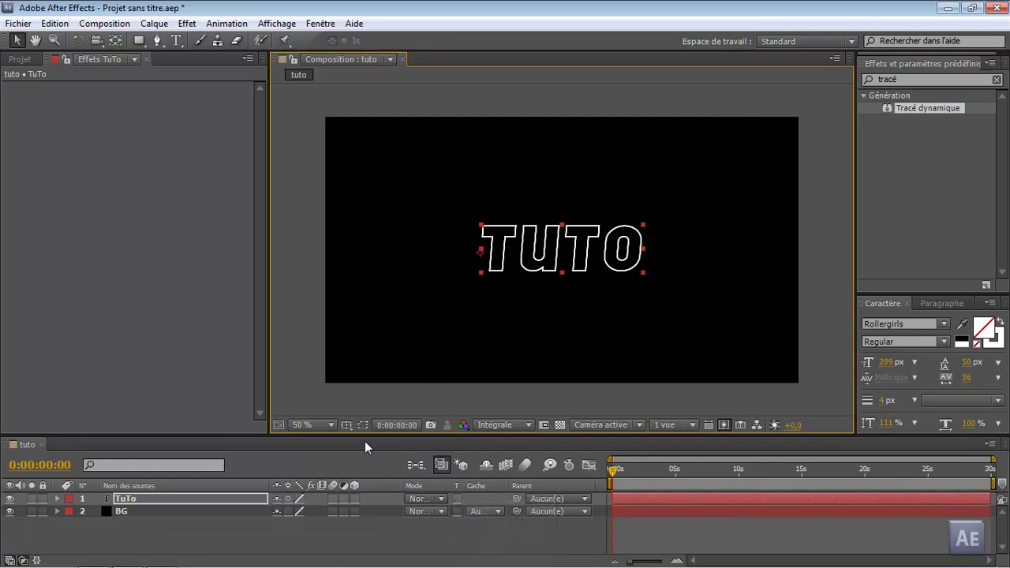
Precompose the TuTo and BG layers into a new composition named "word", transferring all attributes.
left_click(130, 511, "ctrl")
key("Return")
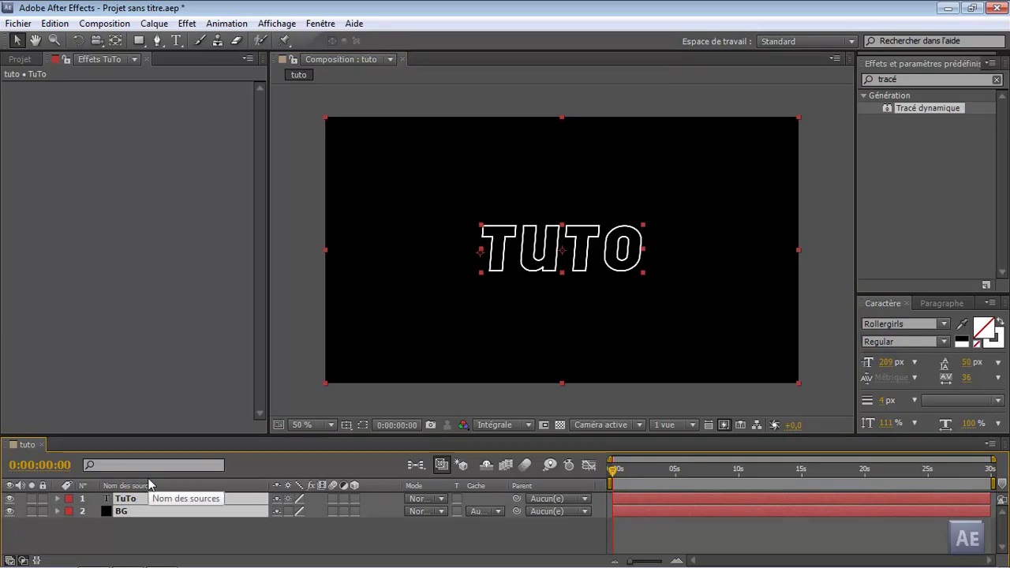
key("ctrl+shift+c")
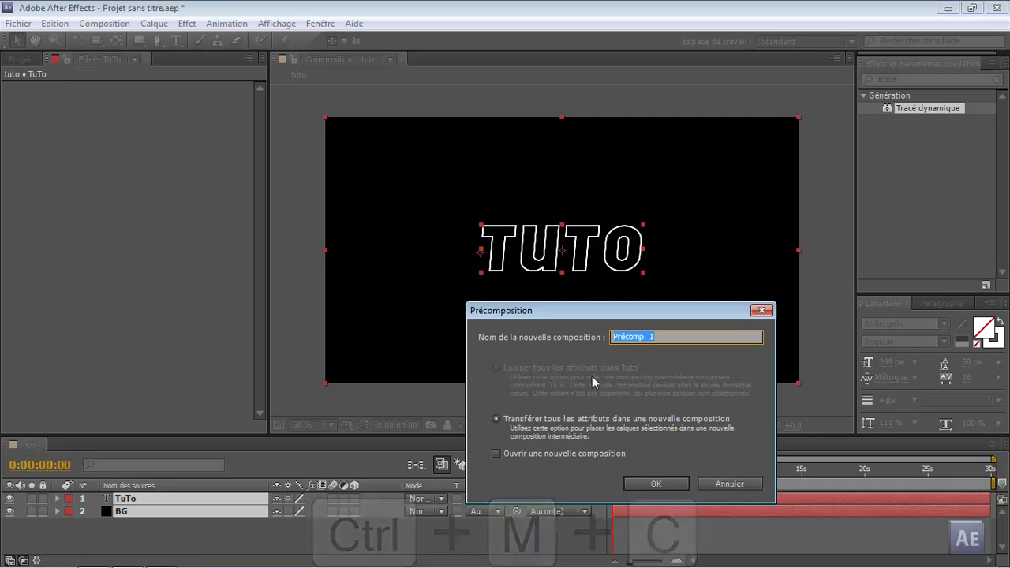
type("word")
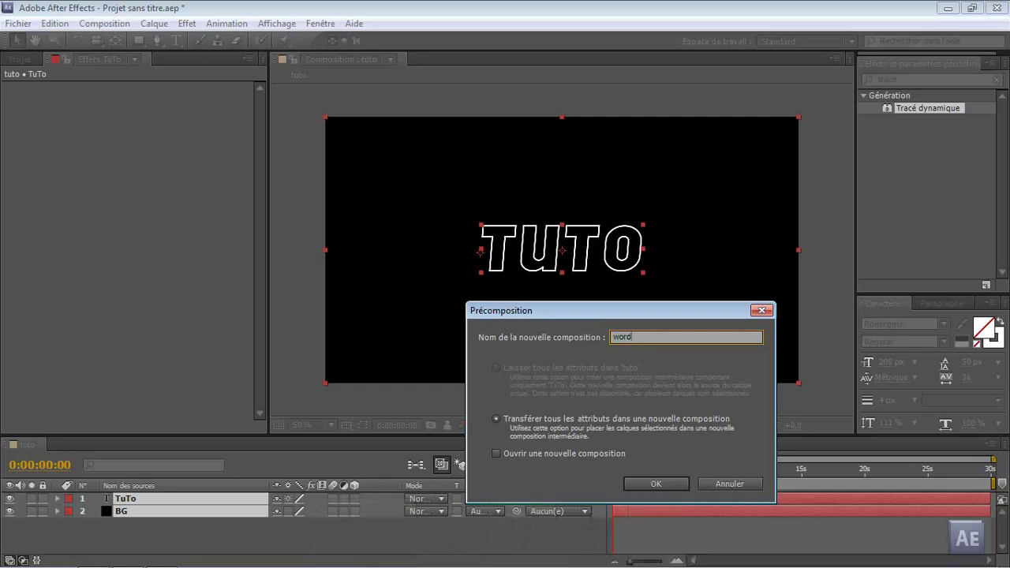
left_click(640, 482)
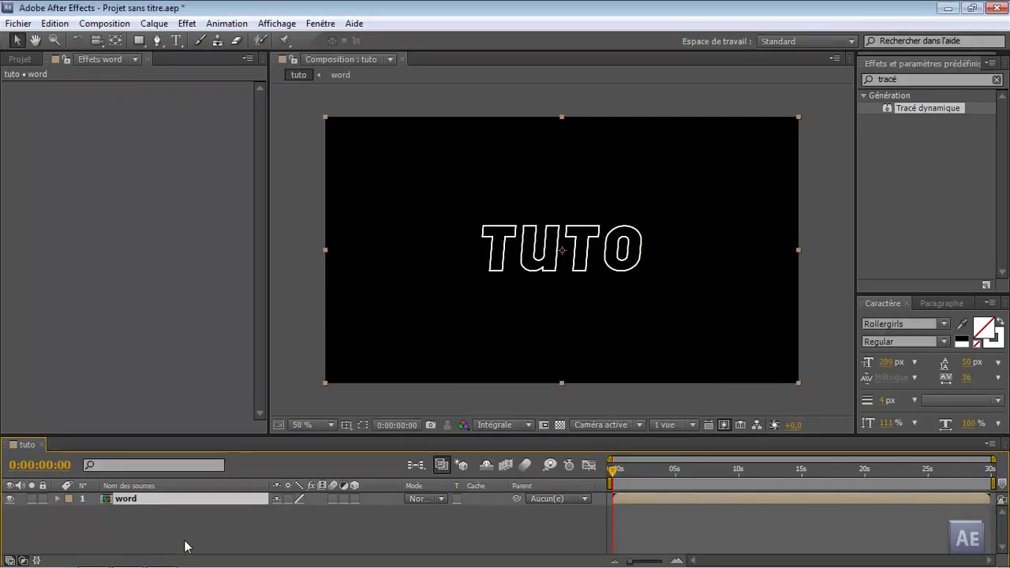
Apply the Tracé dynamique effect to the word precomposition layer.
left_click_drag(912, 80, 829, 77)
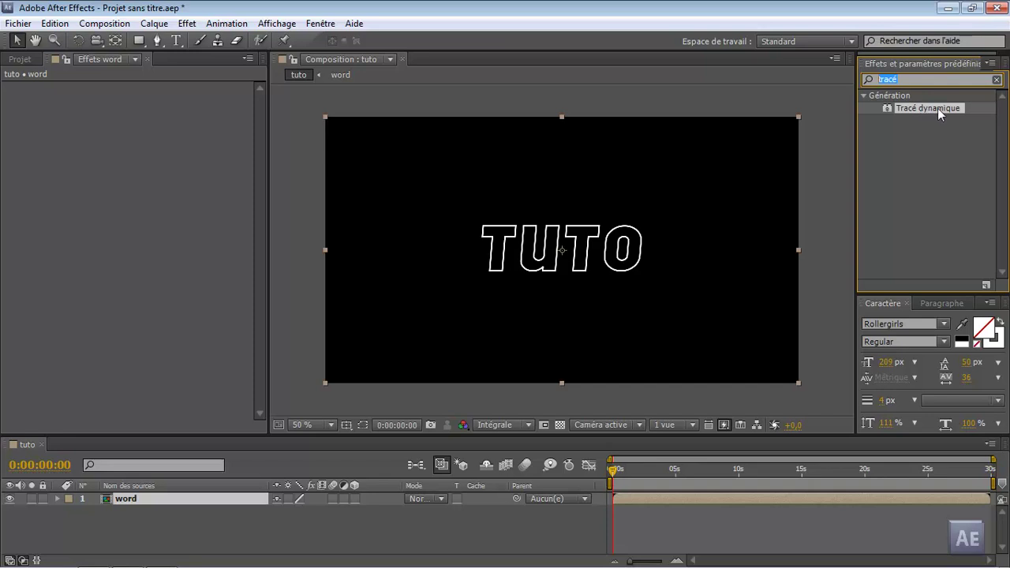
left_click_drag(937, 109, 672, 153)
left_click_drag(438, 312, 201, 499)
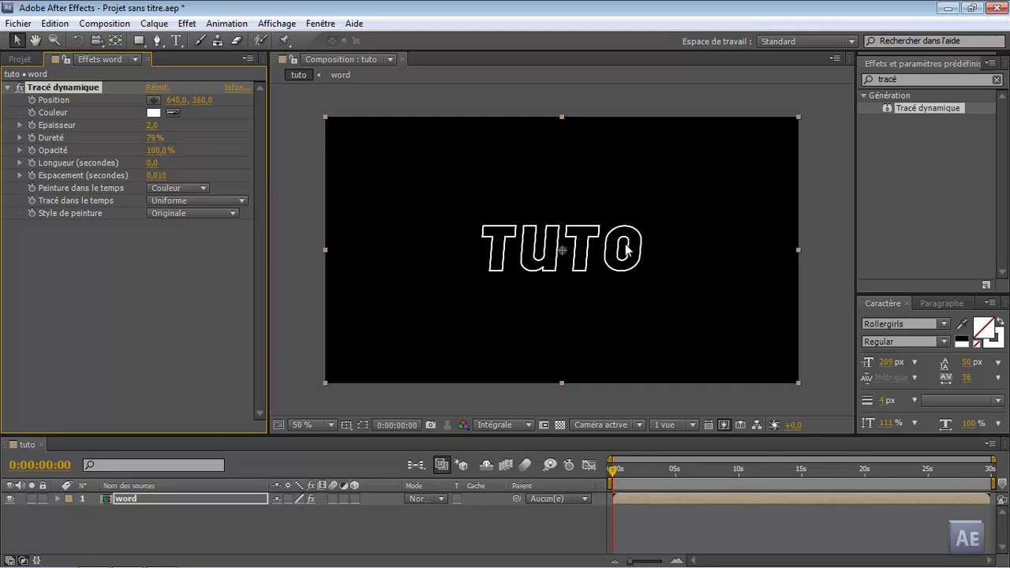
key("period")
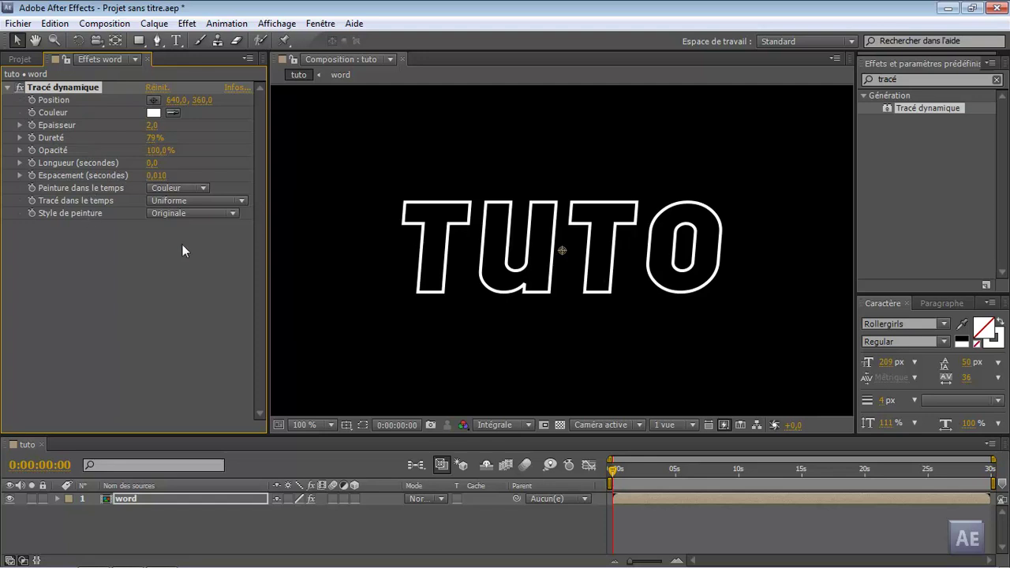
Set the Tracé dynamique brush colour to the muted red B84242.
left_click(153, 113)
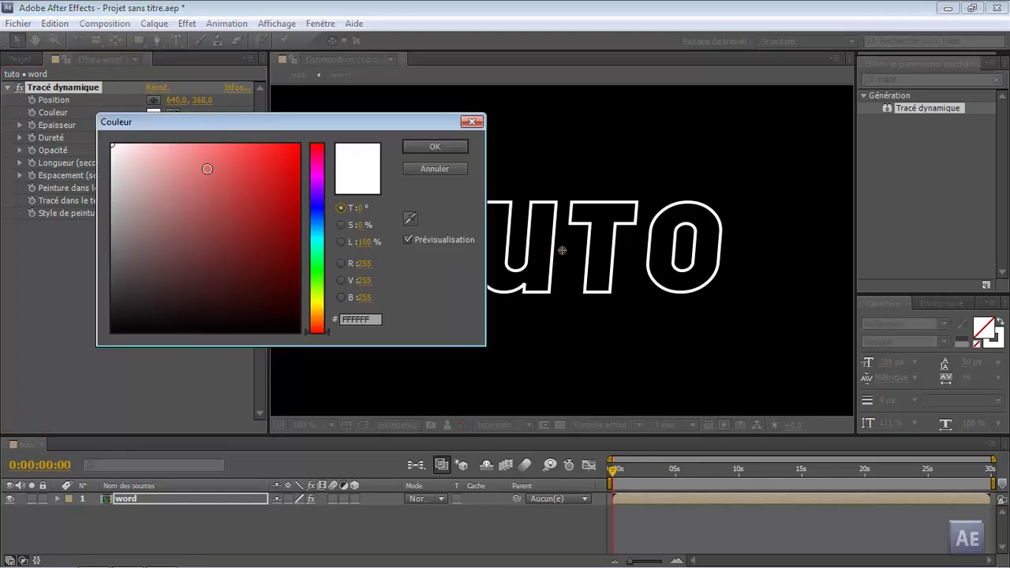
left_click(222, 191)
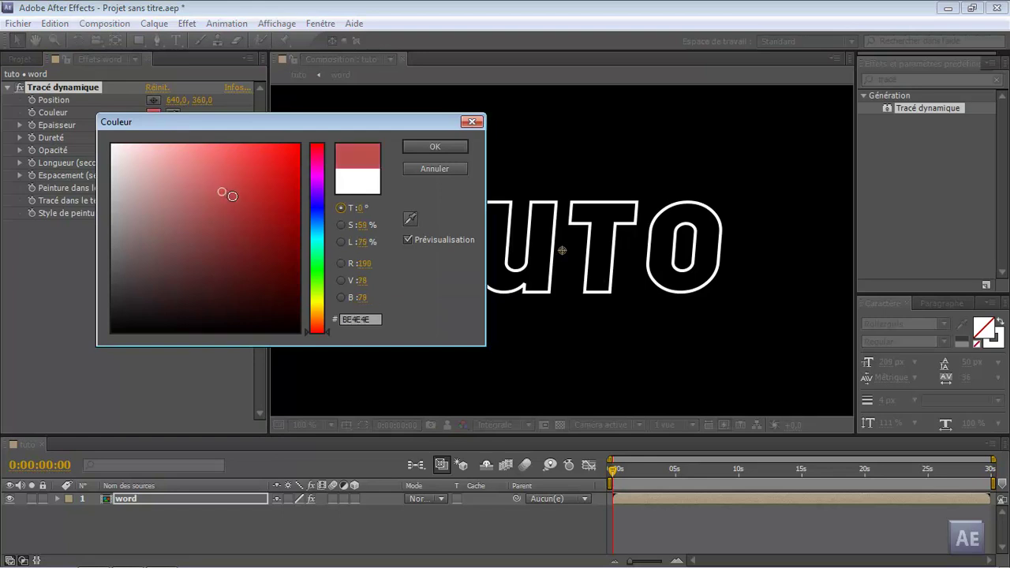
left_click(232, 195)
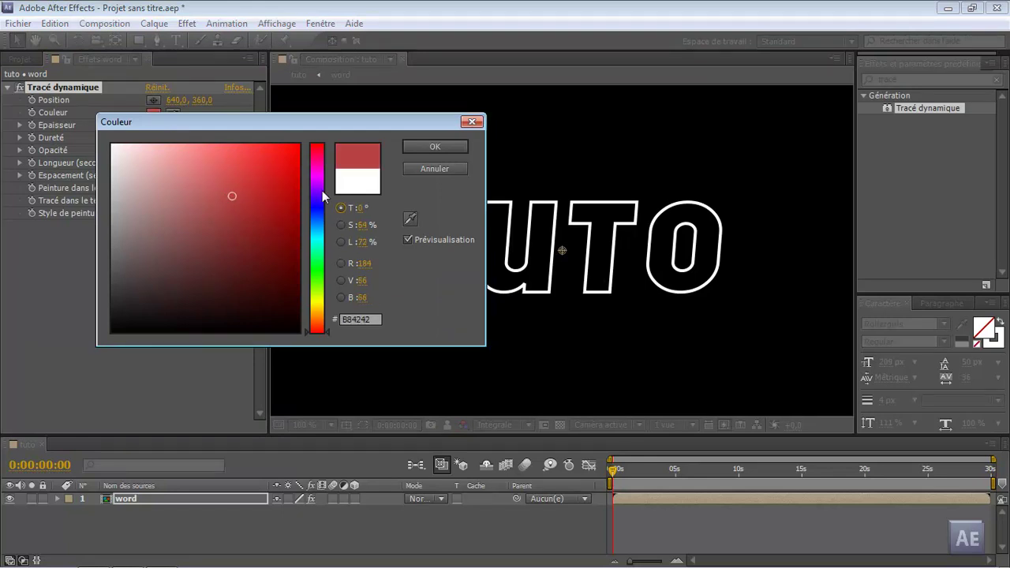
left_click(435, 146)
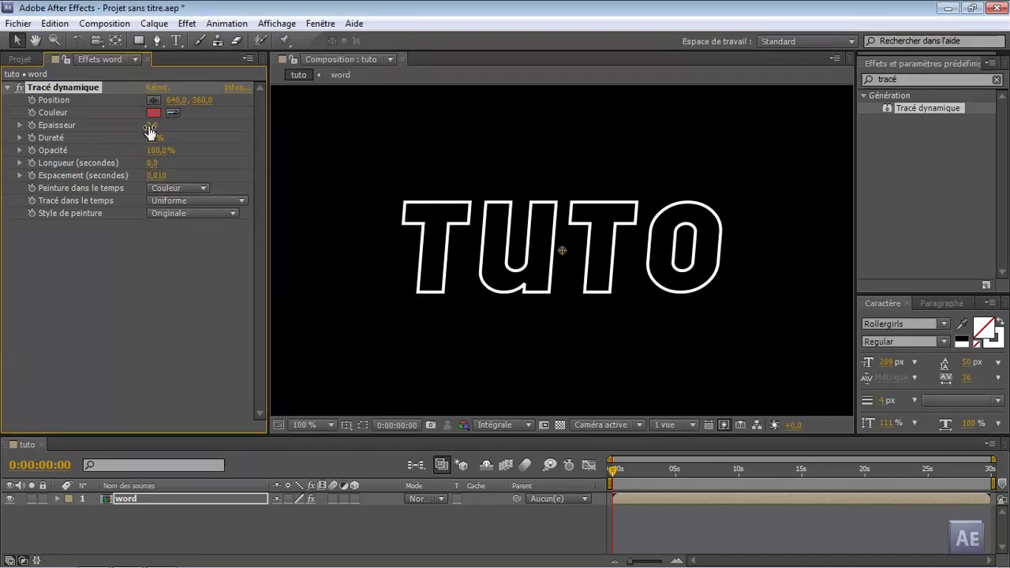
Set Epaisseur to 3,3, start keyframing Position at frame 0, and place the brush point at the first T's upper-left corner, about 426, 293.
left_click_drag(149, 126, 157, 126)
left_click(32, 99)
left_click(156, 102)
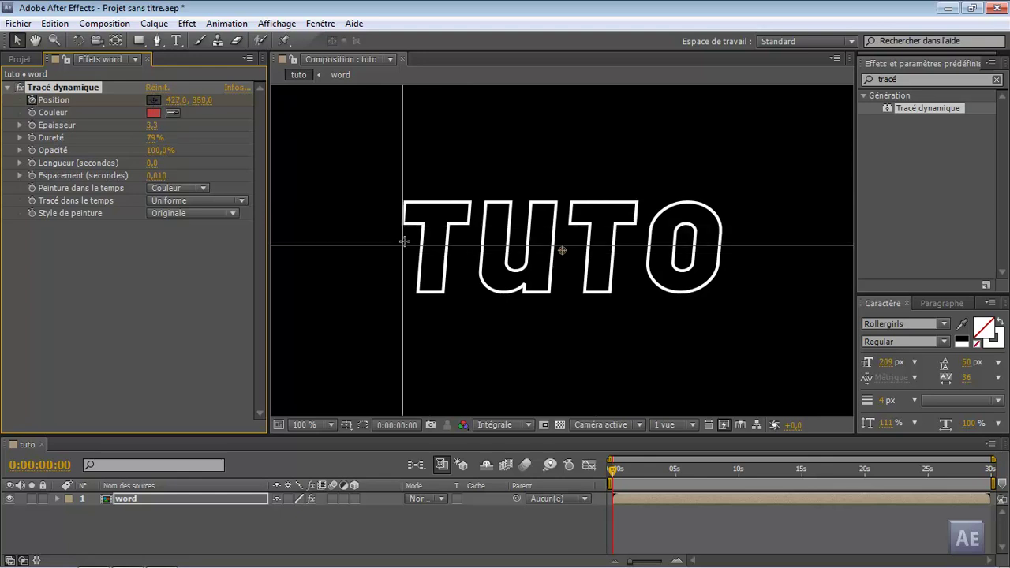
left_click(404, 201)
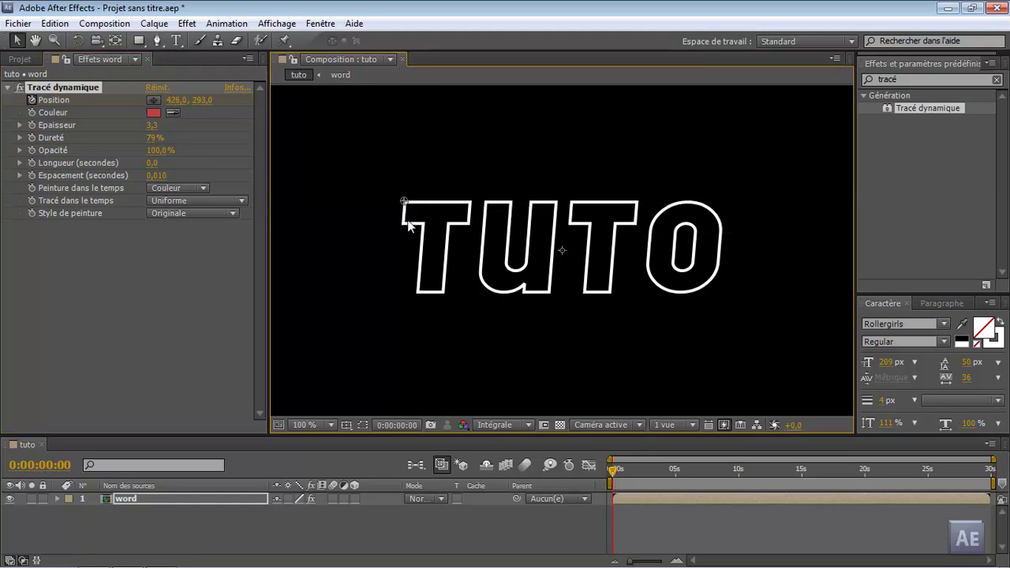
Set Epaisseur to 5,4 and move the brush's starting point just outside the first T's upper-left corner, to about 407, 290.
key("period")
key("comma")
mouse_move(404, 203)
left_mouse_down()
mouse_move(407, 182)
mouse_move(403, 202)
left_mouse_up()
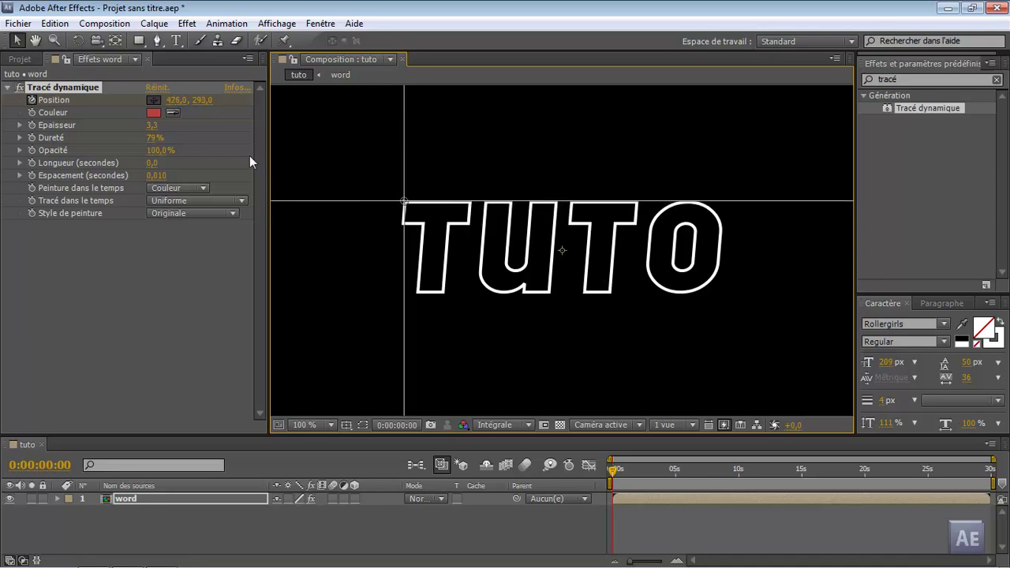
left_click(154, 127)
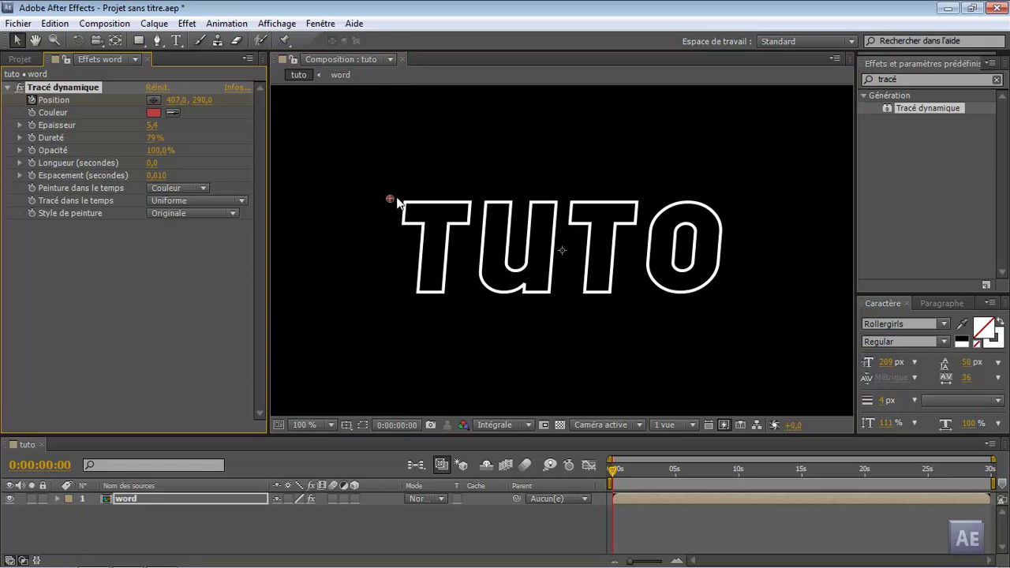
Keyframe the brush position a few frames apart along the first T's upper edge, reaching about 447, 298 at frame 6.
mouse_move(655, 566)
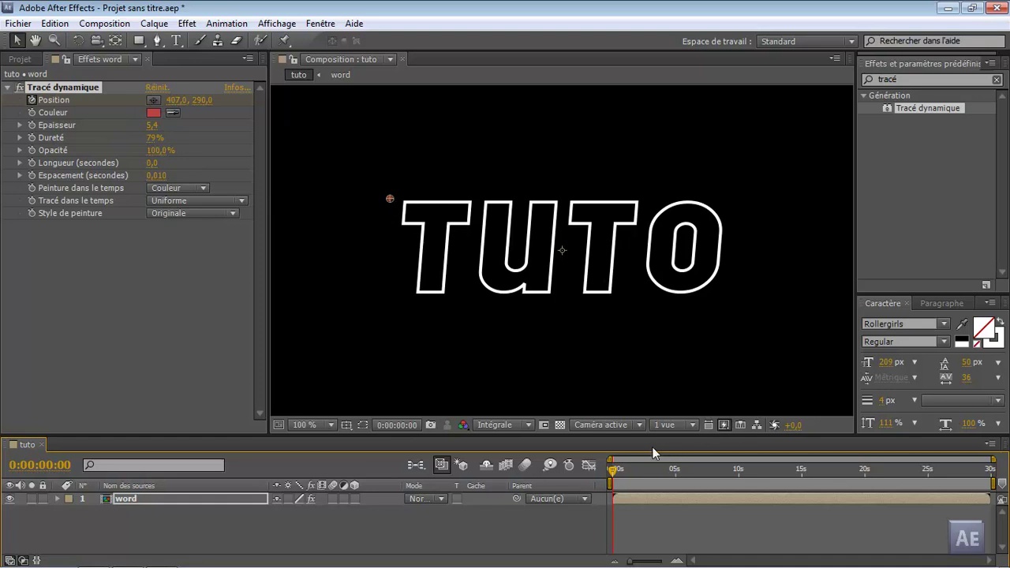
left_click(84, 85)
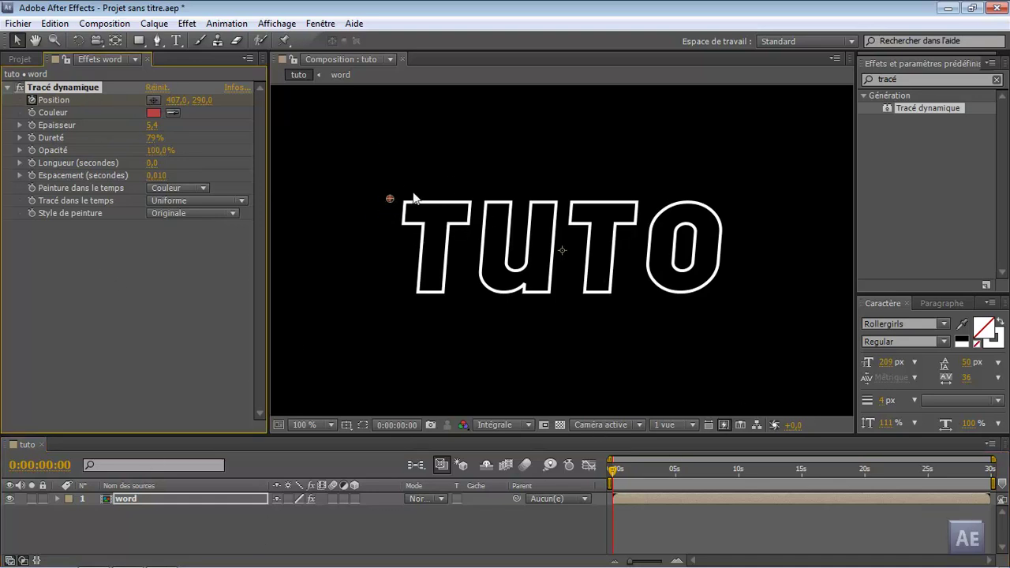
key("Page_Down")
key("Page_Down")
left_click_drag(390, 199, 400, 204)
key("Page_Down")
key("Page_Down")
left_click_drag(403, 202, 422, 204)
key("Page_Down")
key("Page_Down")
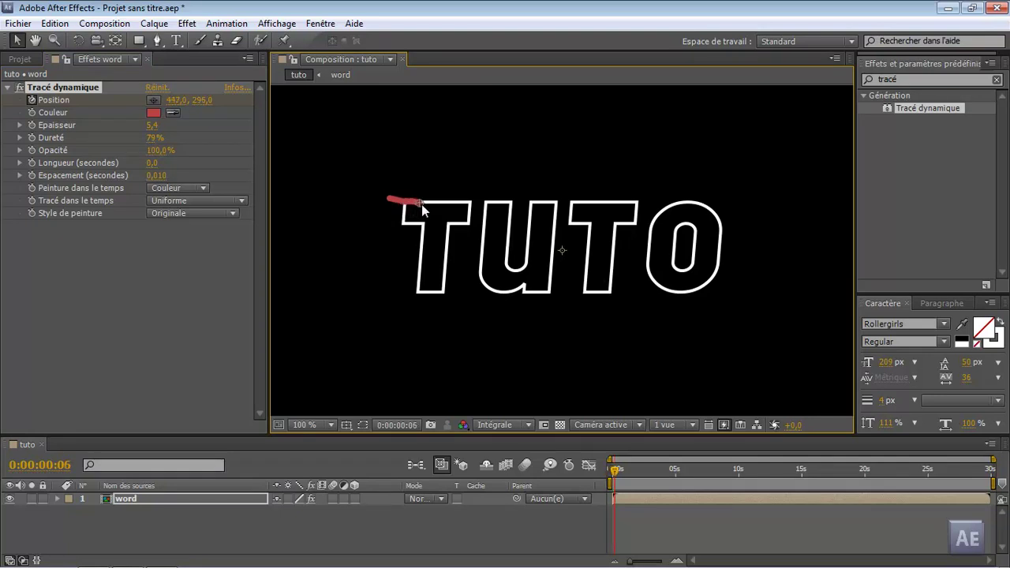
Extend the position keyframes along the first T's upper edge as far as its upper-right corner, about 513, 294, at frame 16.
key("Page_Down")
key("Page_Down")
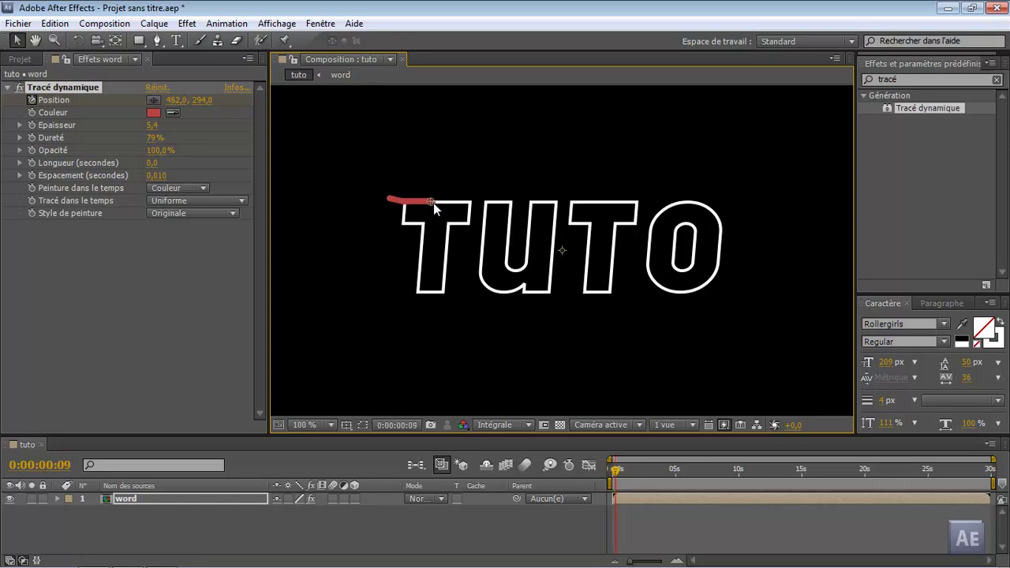
key("Page_Down")
key("Page_Down")
key("Page_Down")
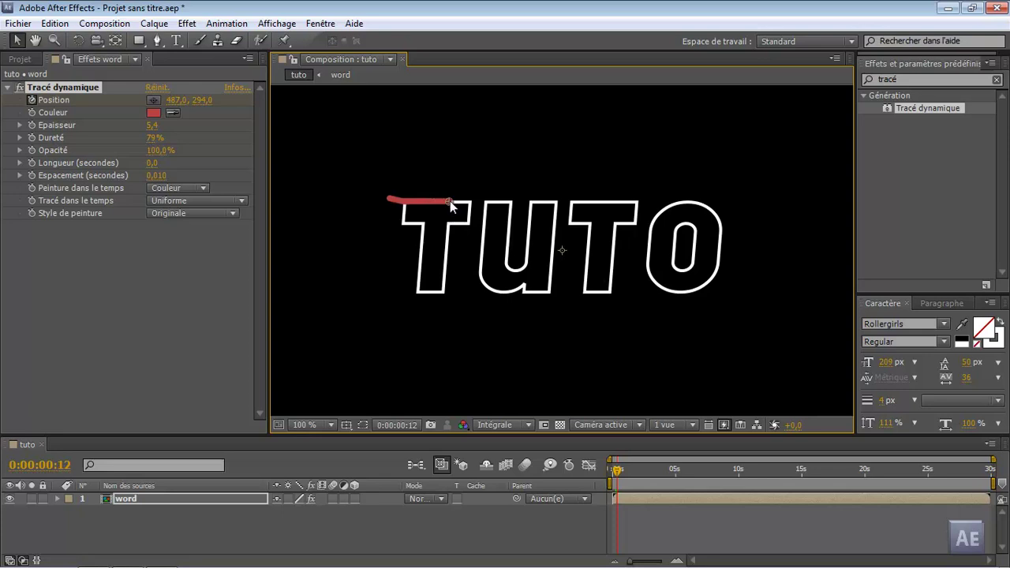
key("Page_Down")
key("Page_Down")
key("Page_Down")
key("Page_Down")
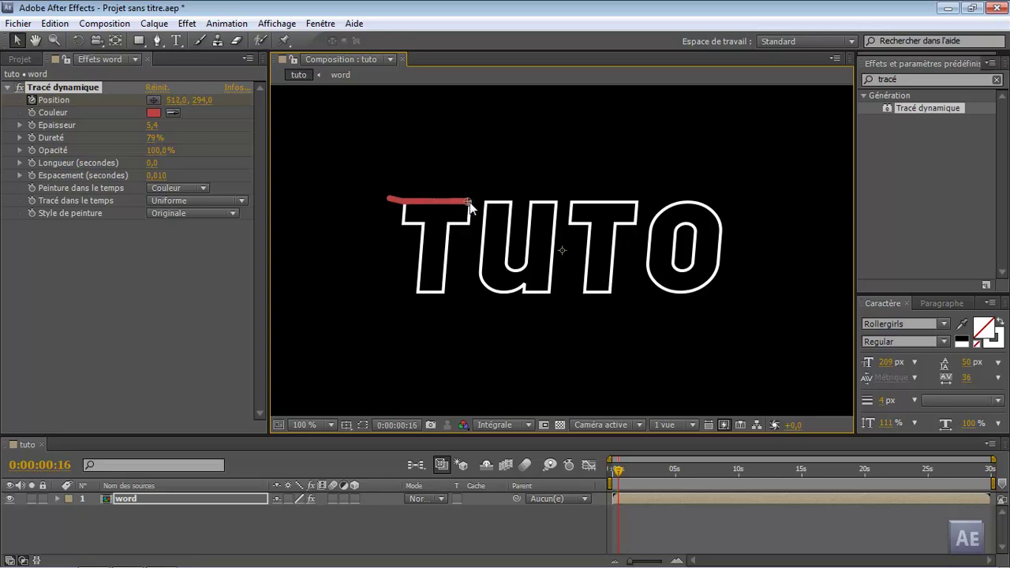
Set Style de peinture to Afficher originale and scrub the start of the timeline to preview the reveal, ending at frame 0.
left_click(155, 244)
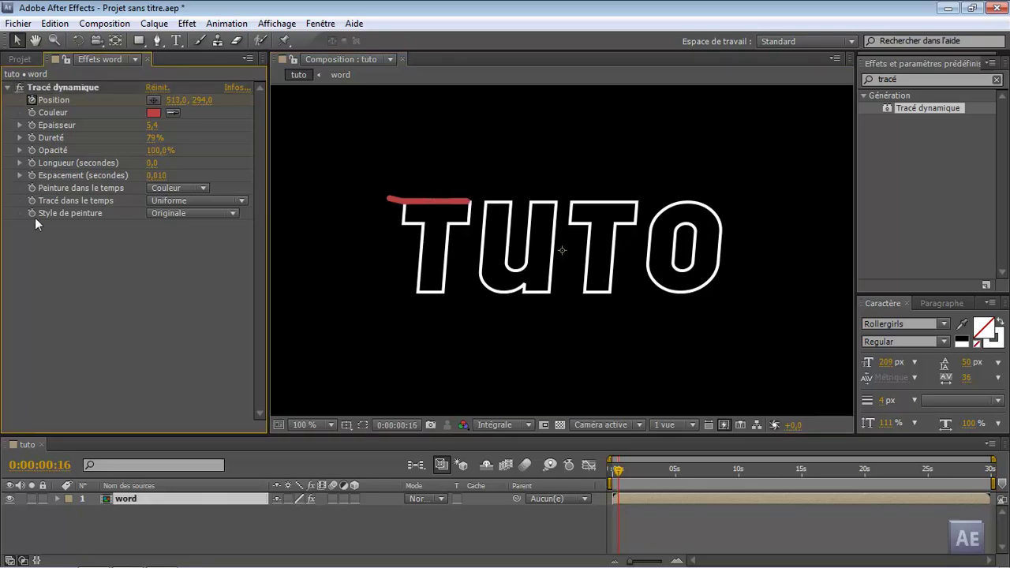
left_click(203, 214)
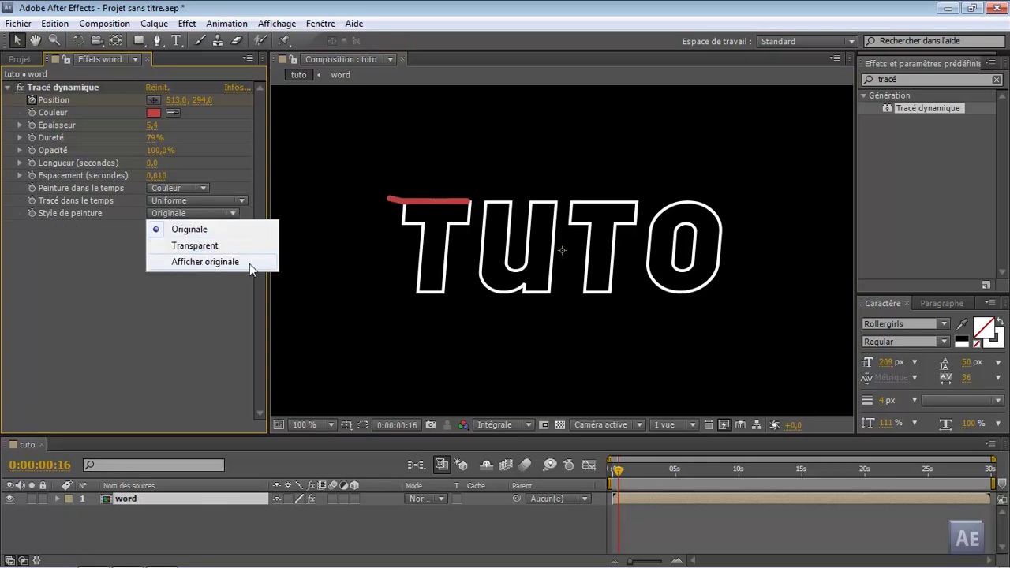
left_click(230, 268)
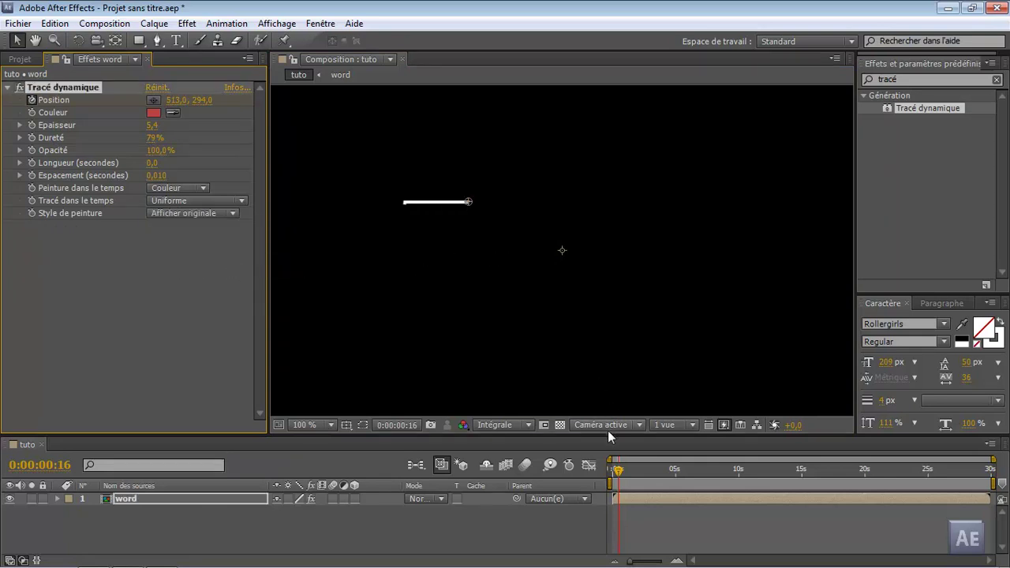
left_click_drag(618, 471, 628, 474)
left_click_drag(620, 473, 612, 472)
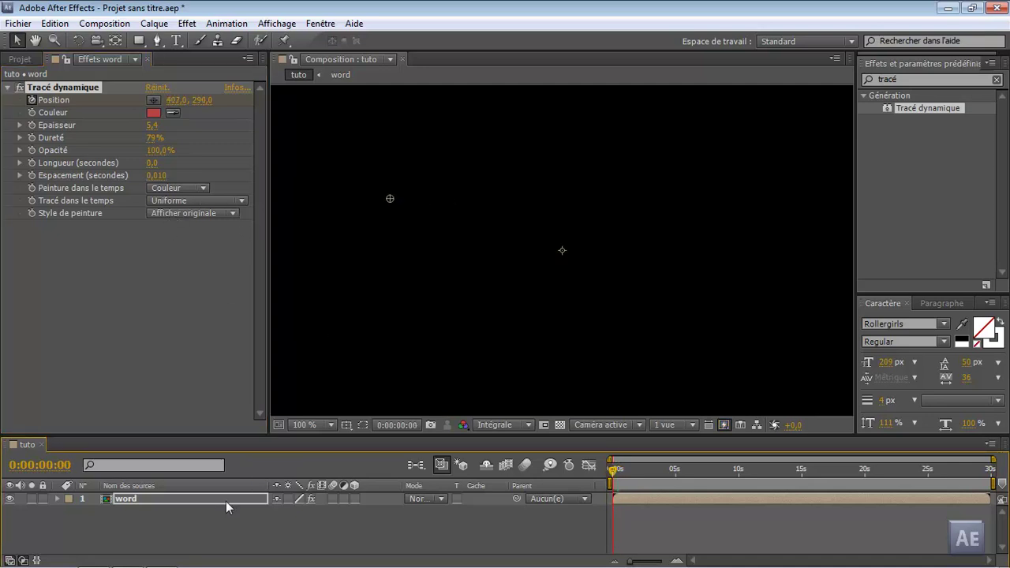
Show the word layer's Tracé dynamique Position keyframes in a magnified timeline and move the current time to frame 16.
left_click(182, 498)
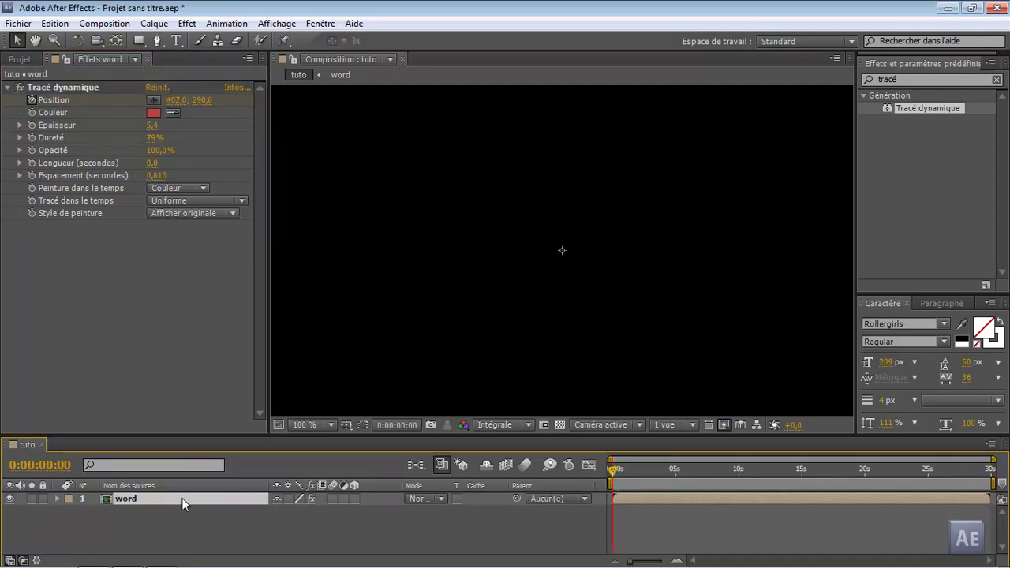
key("e")
left_click(81, 509)
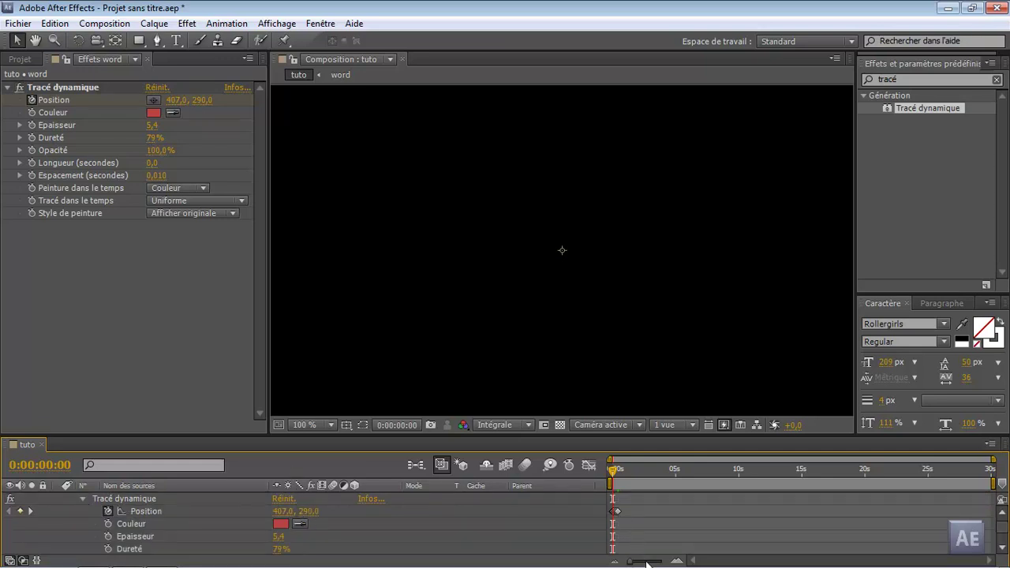
left_click_drag(647, 561, 660, 562)
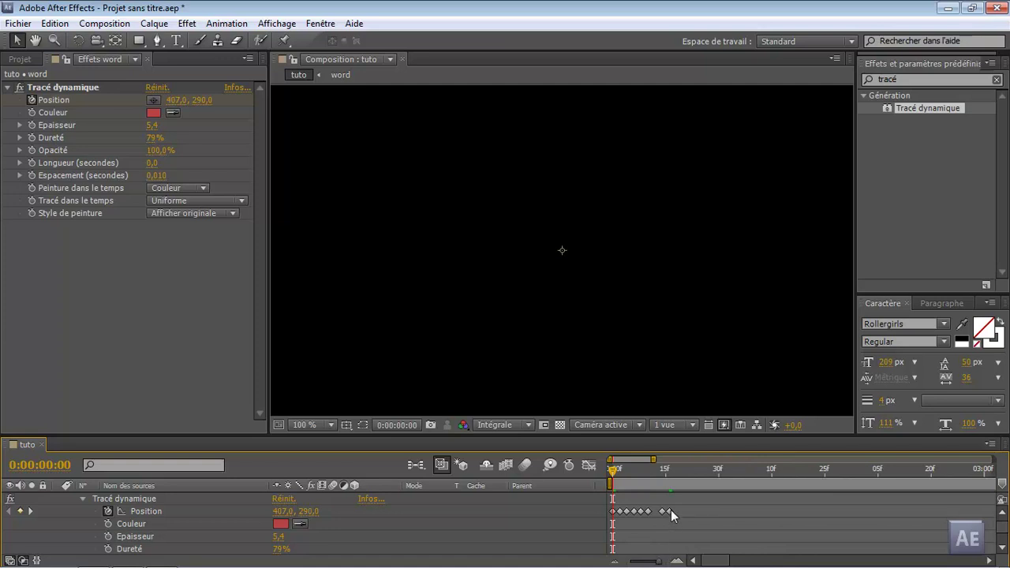
left_click_drag(619, 478, 668, 478)
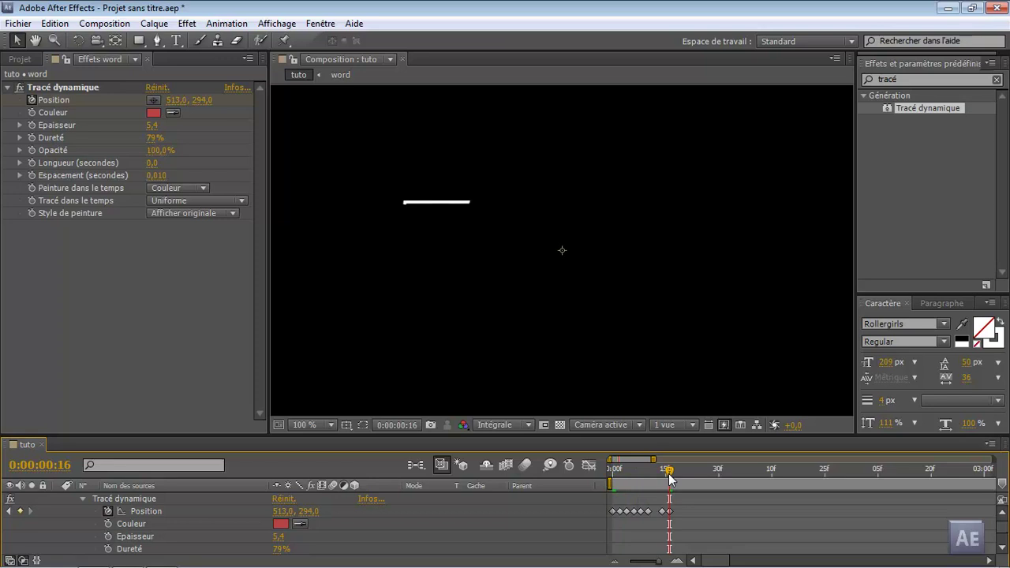
Set Style de peinture back to Originale and keyframe the brush at the first T's upper-right corner at frame 19.
left_click(184, 213)
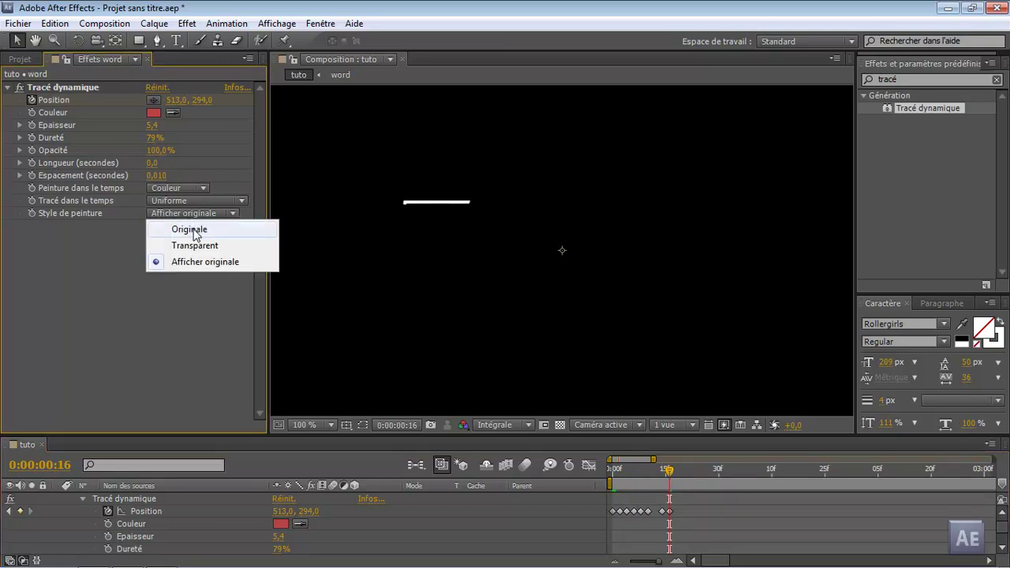
left_click(189, 230)
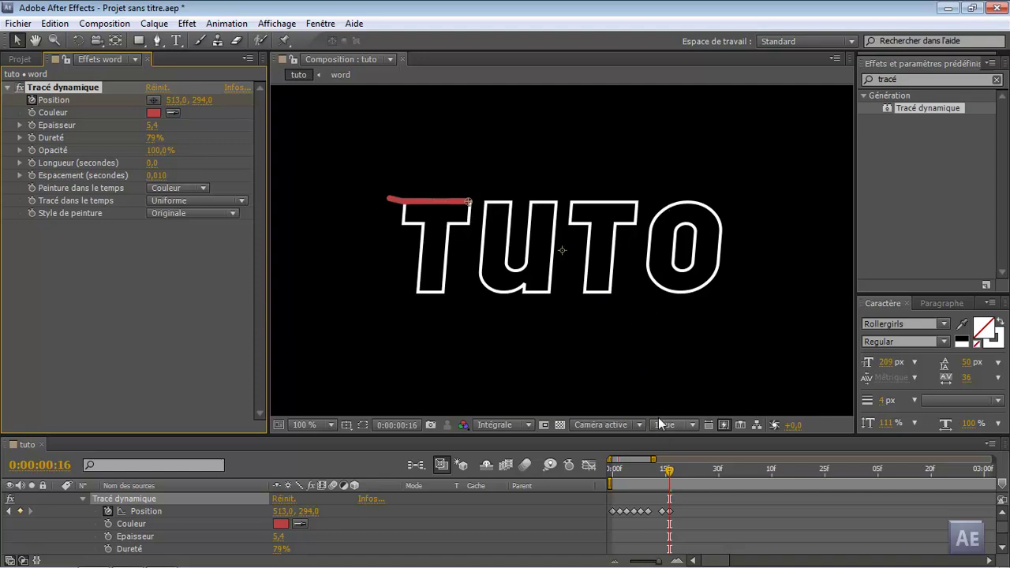
key("Page_Down")
key("Page_Down")
key("Page_Down")
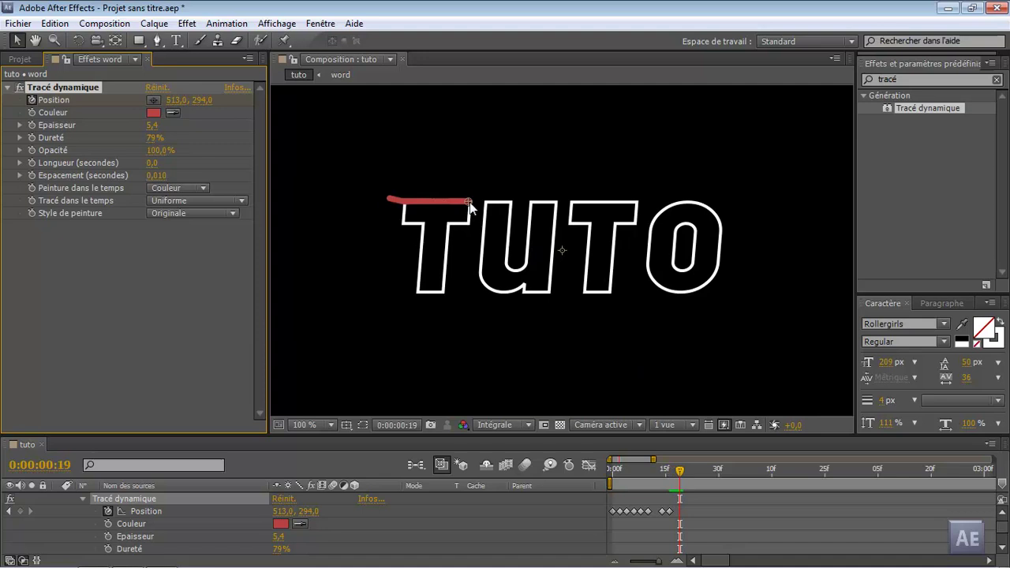
left_click(469, 202)
Keyframe the brush position down the right end of the first T's crossbar, to about 516, 321 at frame 28.
key("Page_Down")
key("Page_Down")
key("Page_Down")
left_click_drag(470, 201, 470, 220)
key("Page_Down")
key("Page_Down")
key("Page_Down")
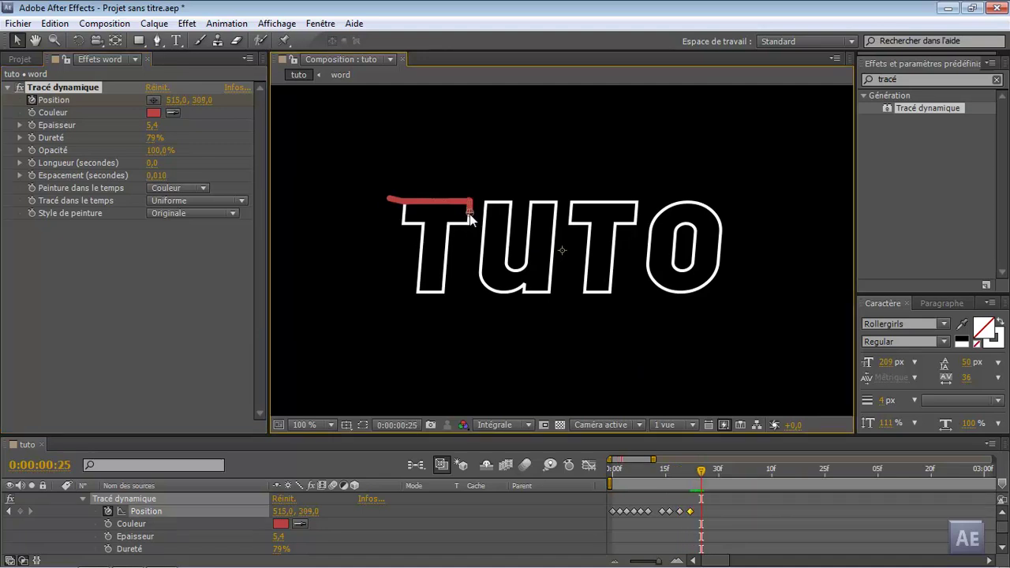
key("Page_Down")
key("Page_Down")
key("Page_Down")
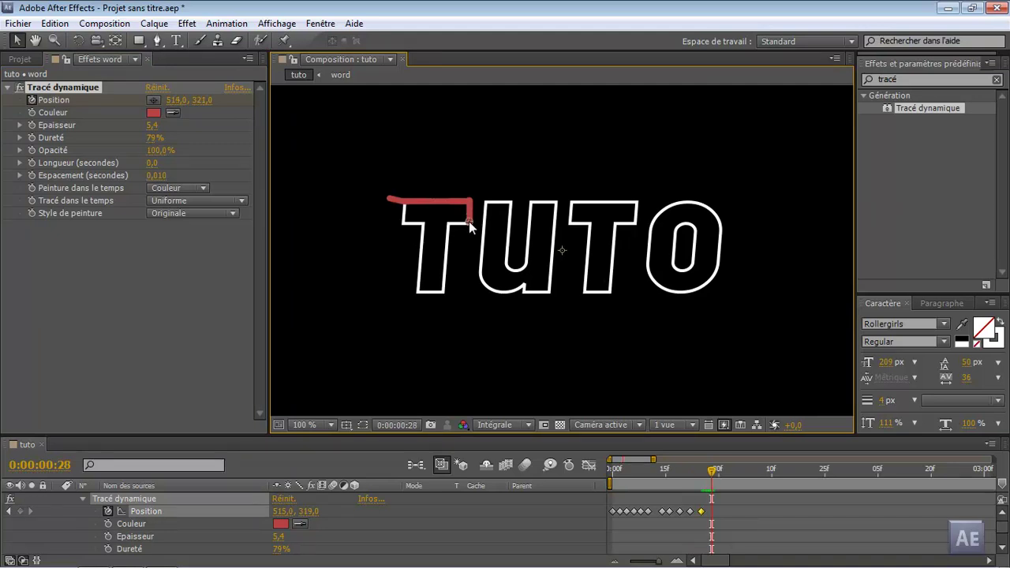
Keyframe the brush position along the crossbar's lower edge to the first T's stem, reaching about 487, 323 at frame 33.
key("Page_Down")
key("Page_Down")
left_click_drag(469, 221, 451, 221)
key("Page_Down")
key("Page_Down")
key("Page_Down")
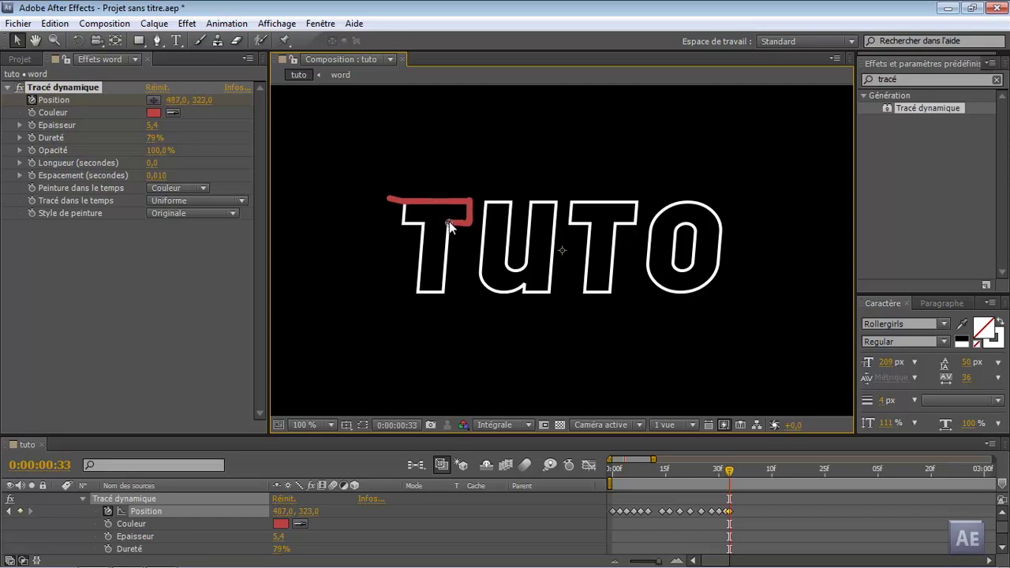
Keyframe the brush position down the right side of the first T's stem, to about 484, 357 at 0:00:01:03.
key("Page_Down")
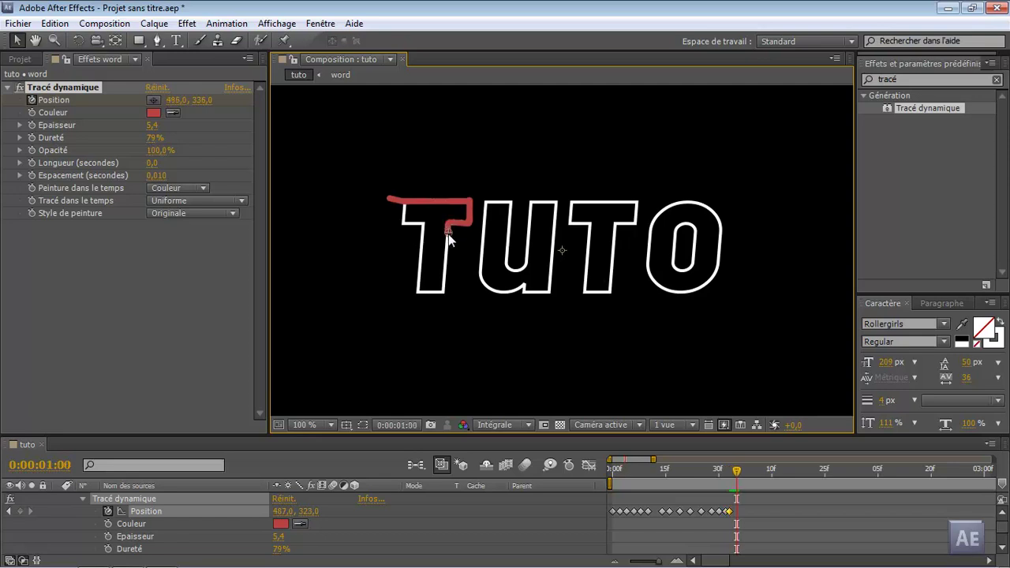
left_click_drag(448, 233, 446, 247)
key("Page_Down")
key("Page_Down")
key("Page_Down")
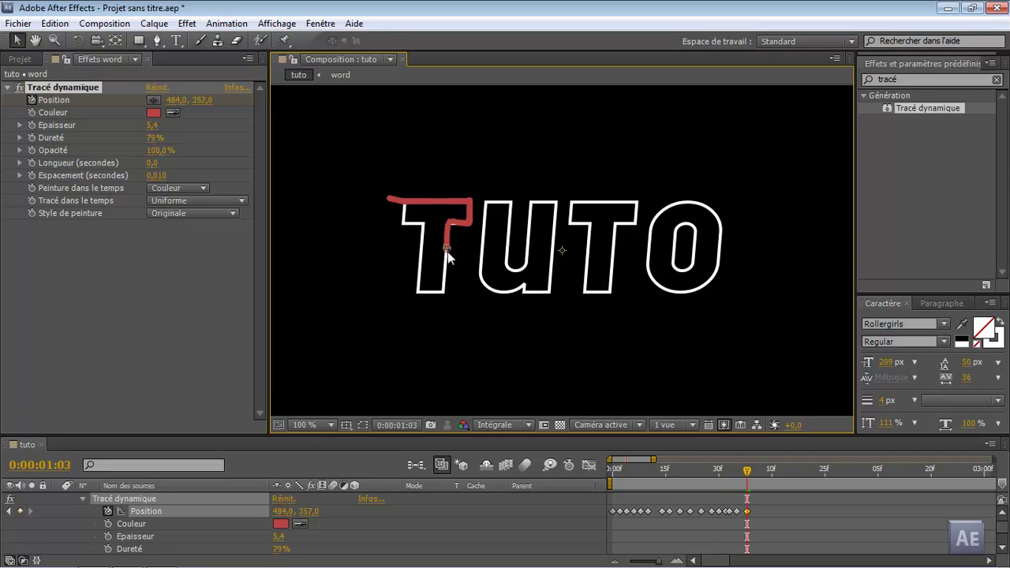
Set Style de peinture to Afficher originale, inspect the revealed outline up close, and move the current time back to frame 33.
left_click(161, 213)
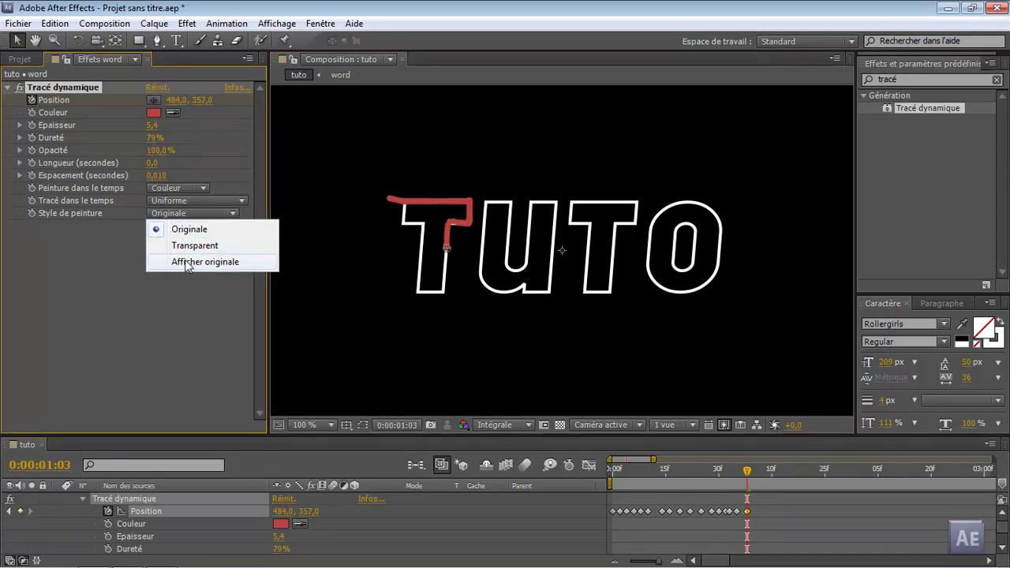
left_click(182, 261)
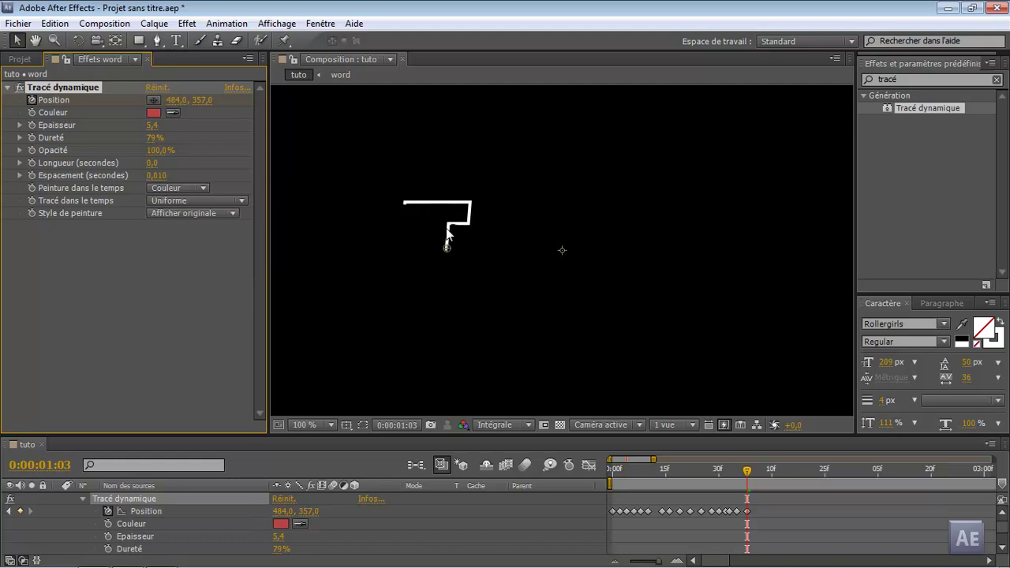
key("period")
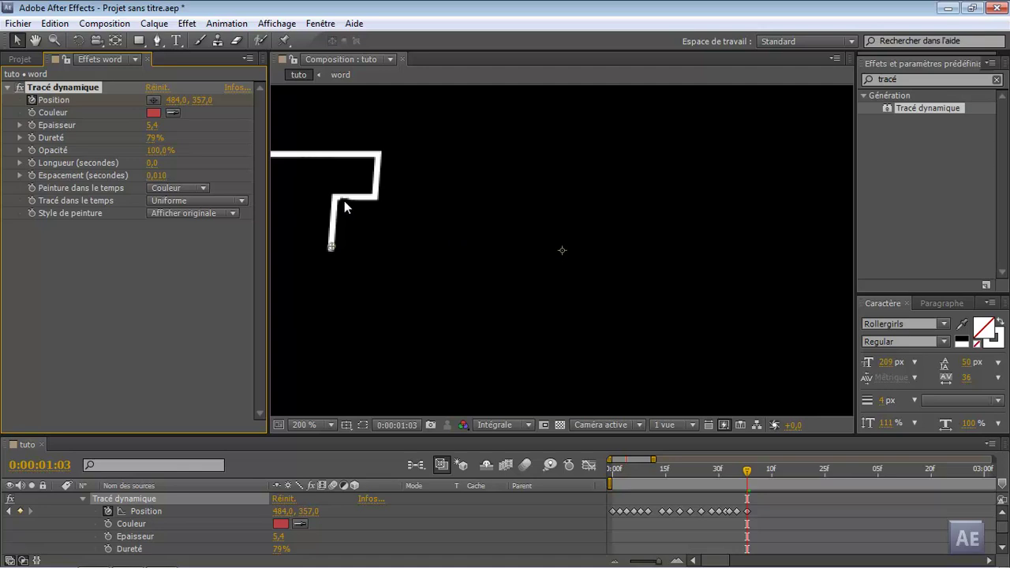
key("comma")
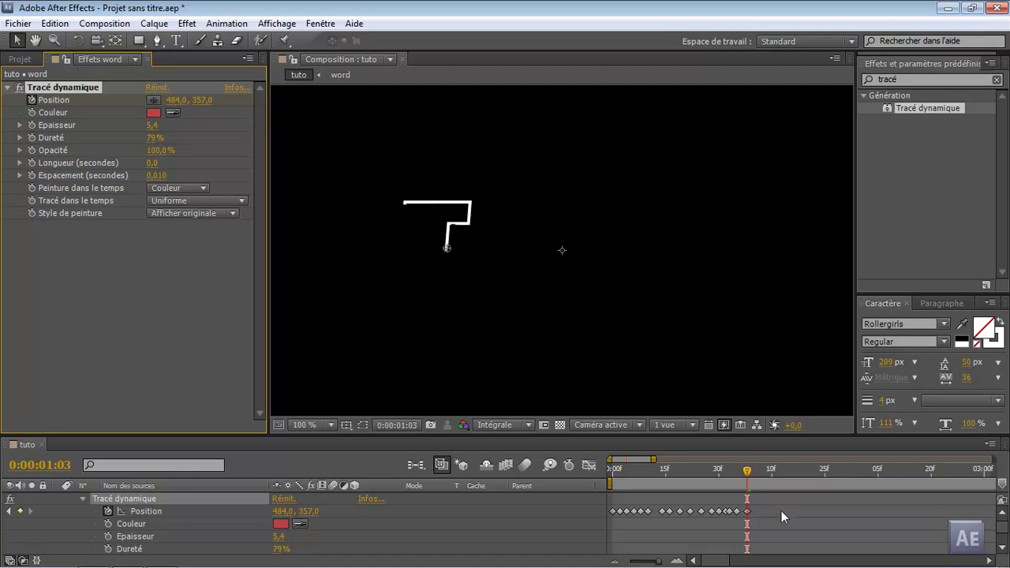
left_click_drag(743, 483, 729, 479)
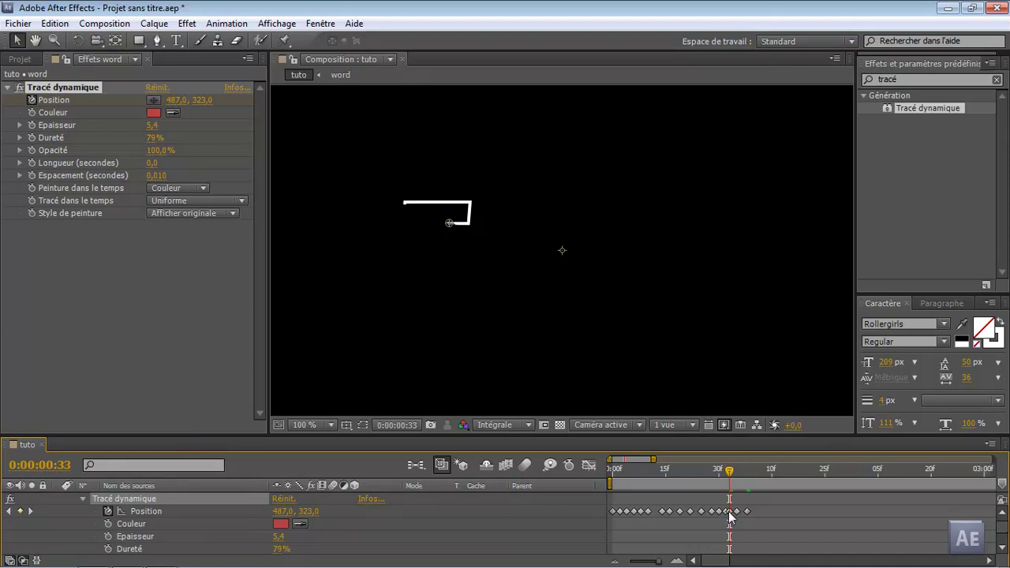
Adjust the brush position keyframe at frame 33 to 486, 326 at the corner of the first T's crossbar and stem.
left_click(39, 86)
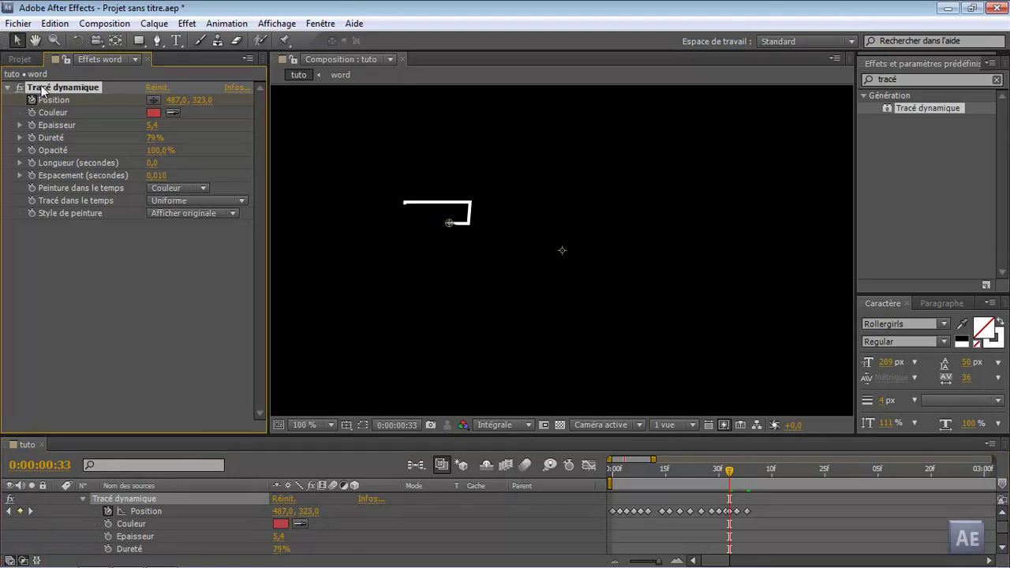
left_click(447, 227)
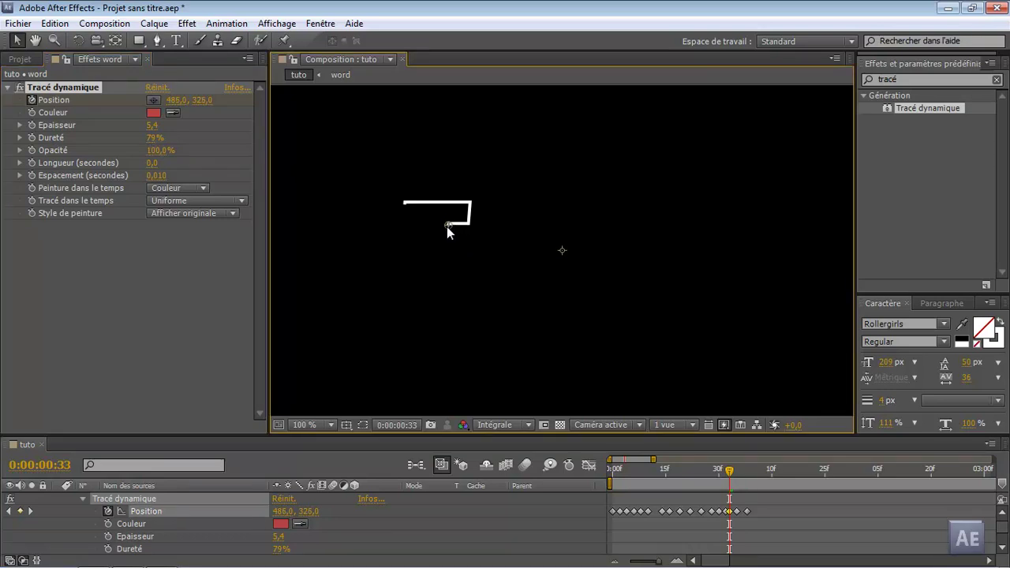
left_click(447, 227)
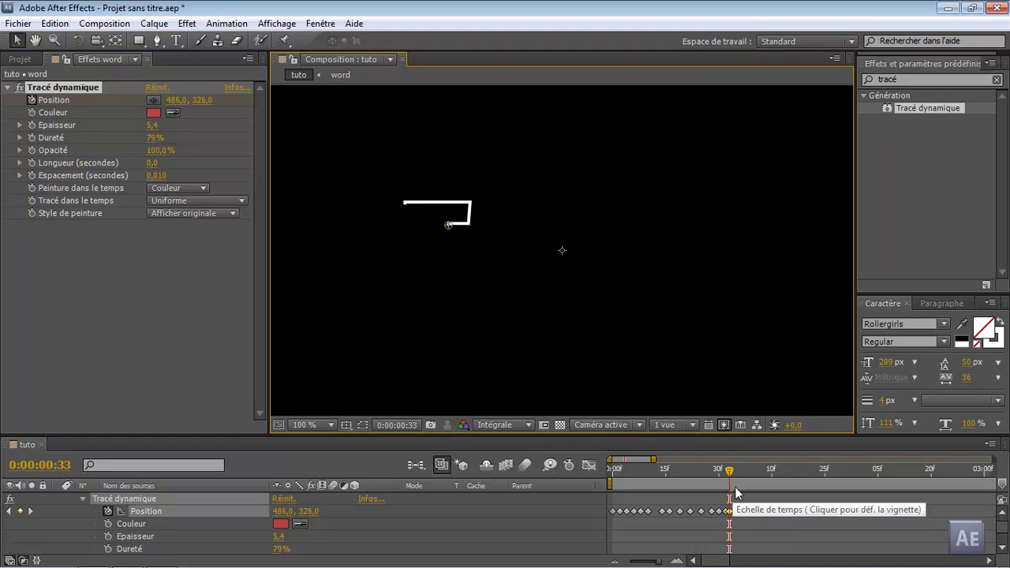
Check the revealed outline up to 0:00:01:03 and set Style de peinture to Originale.
left_click_drag(728, 472, 750, 476)
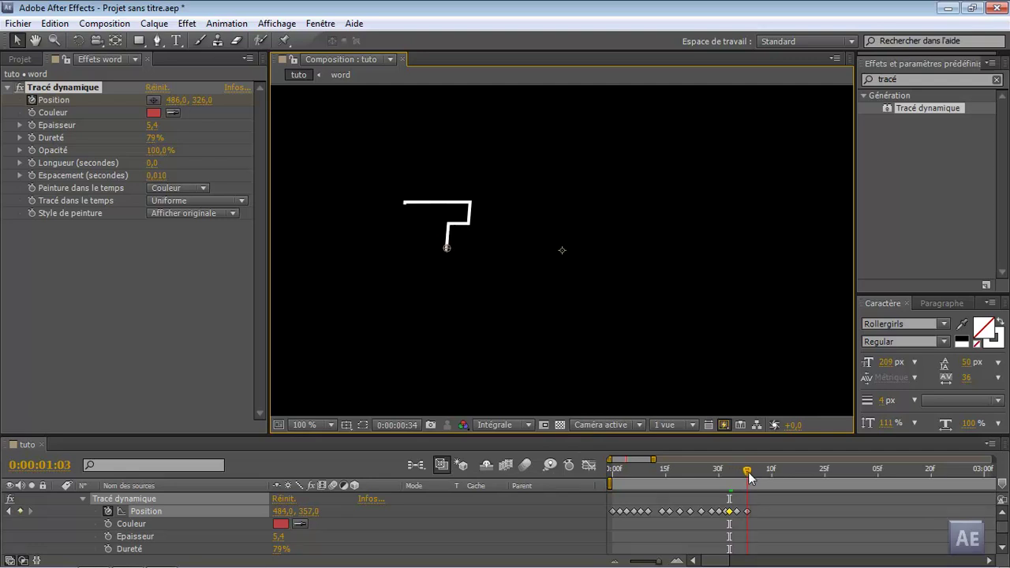
left_click(193, 213)
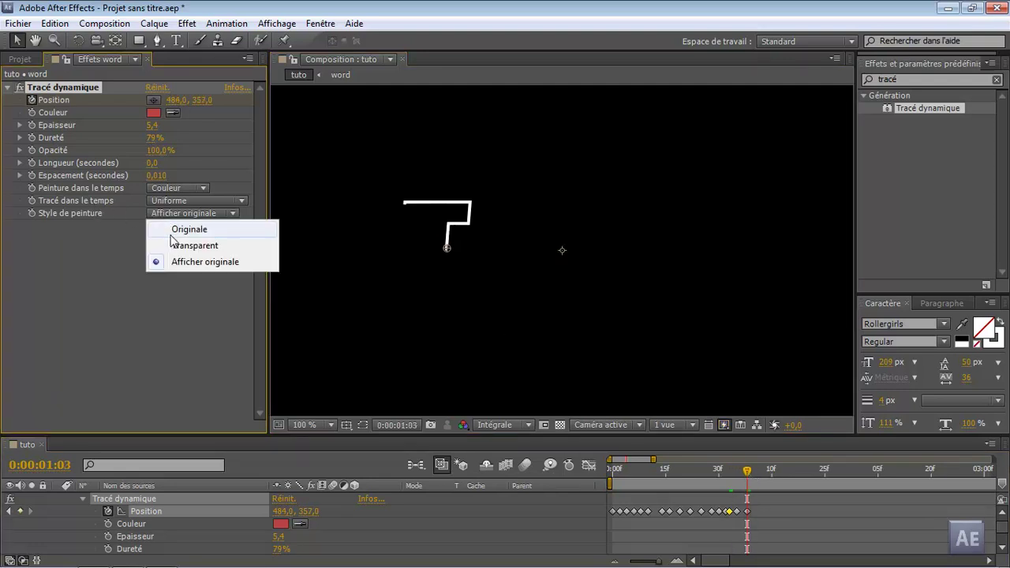
left_click(167, 227)
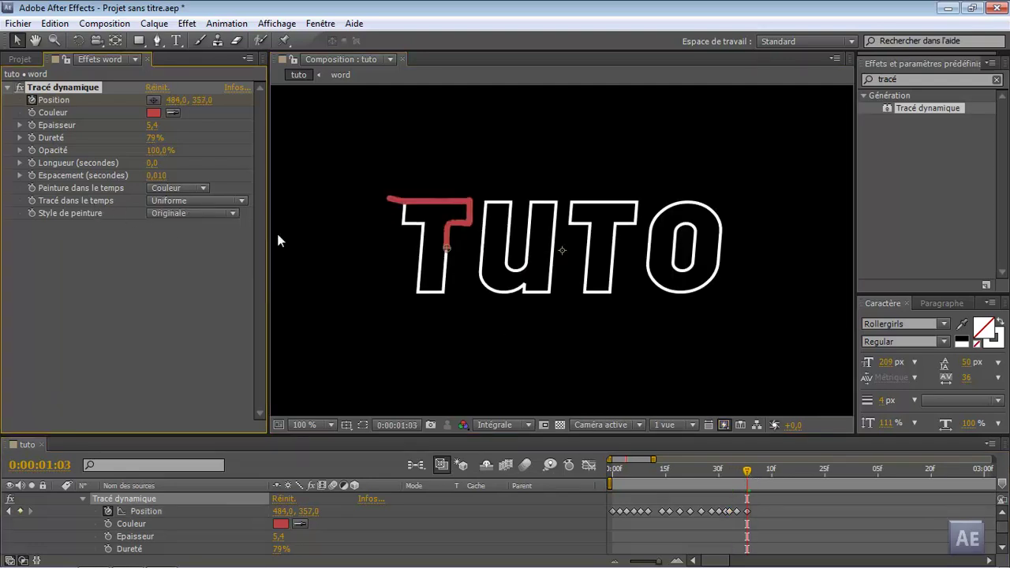
Keyframe the brush position down the rest of the first T's stem on its right side, to about 479, 416.
left_click(756, 474)
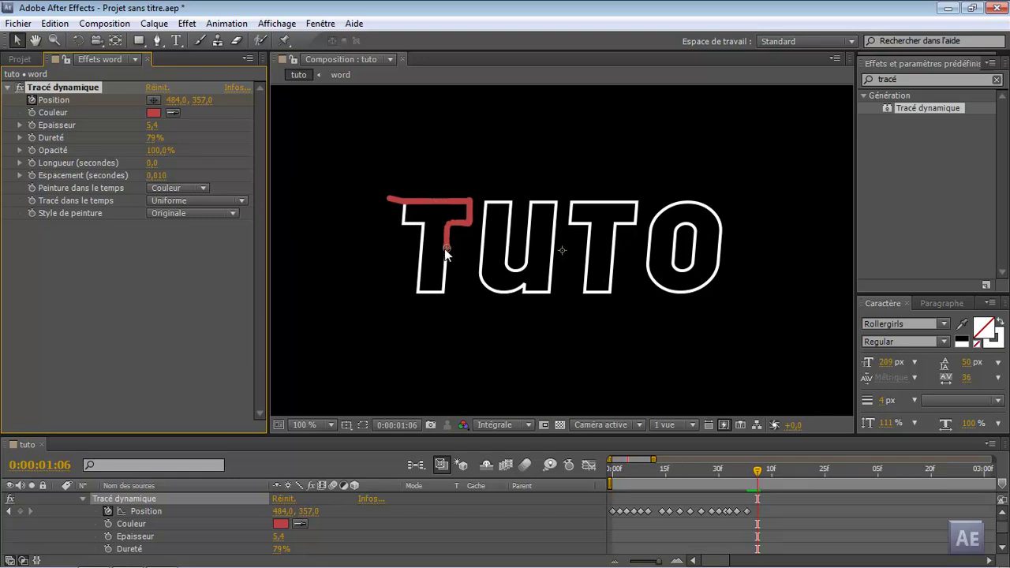
left_click_drag(444, 249, 442, 296)
key("Page_Down")
key("Page_Down")
key("Page_Down")
key("Page_Down")
key("Page_Down")
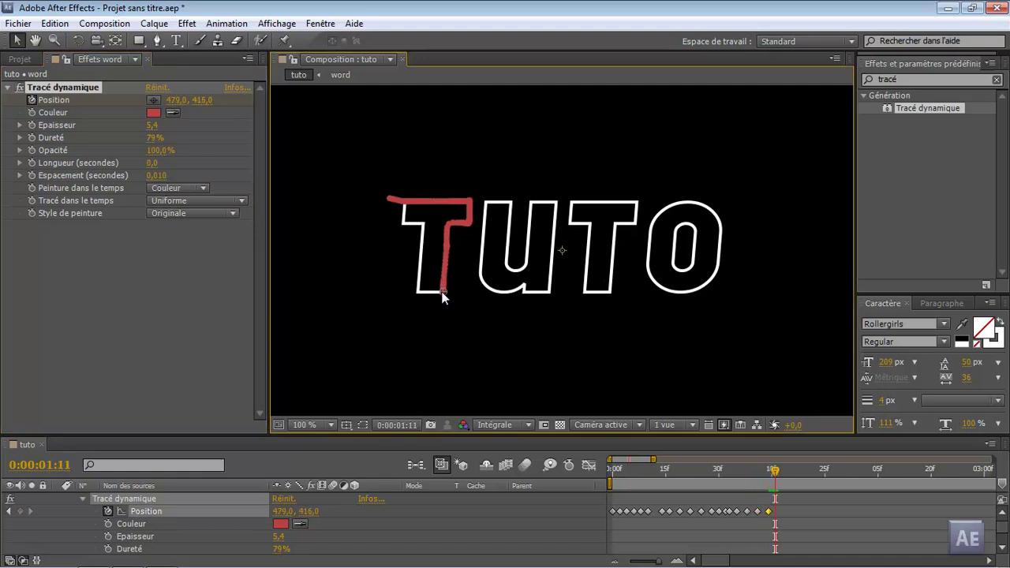
Keyframe the brush position leftward along the bottom edge of the first T's stem, reaching about 466, 418.
key("Page_Down")
left_click_drag(442, 292, 419, 291)
key("Page_Down")
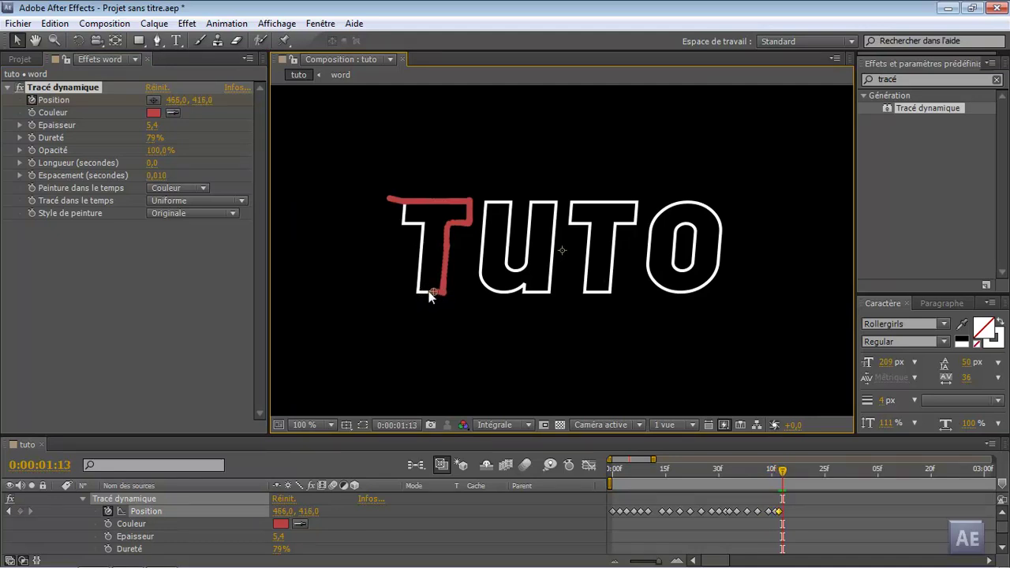
Keyframe the brush position up the first T's left contour and over its crossbar toward the U, to about 533, 279 at 0:00:02:10.
mouse_move(422, 290)
left_mouse_down()
mouse_move(423, 220)
mouse_move(404, 223)
mouse_move(405, 203)
mouse_move(404, 227)
mouse_move(405, 197)
mouse_move(483, 189)
left_mouse_up()
key("Page_Down")
key("Page_Down")
key("Page_Down")
key("Page_Down")
key("Page_Down")
key("Page_Down")
key("Page_Down")
key("Page_Down")
key("Page_Down")
key("Page_Down")
key("Page_Down")
key("Page_Down")
key("Page_Down")
key("Page_Down")
key("Page_Down")
key("Page_Down")
key("Page_Down")
key("Page_Down")
key("Page_Down")
key("Page_Down")
key("Page_Down")
key("Page_Down")
key("Page_Down")
key("Page_Down")
key("Page_Down")
key("Page_Down")
key("Page_Down")
key("Page_Down")
key("Page_Down")
key("Page_Down")
key("Page_Down")
key("Page_Down")
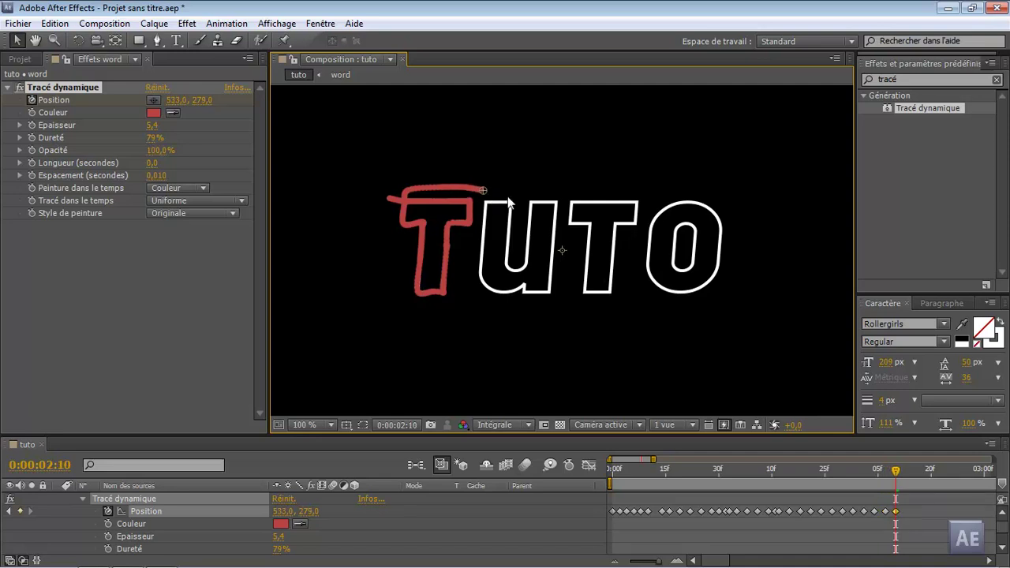